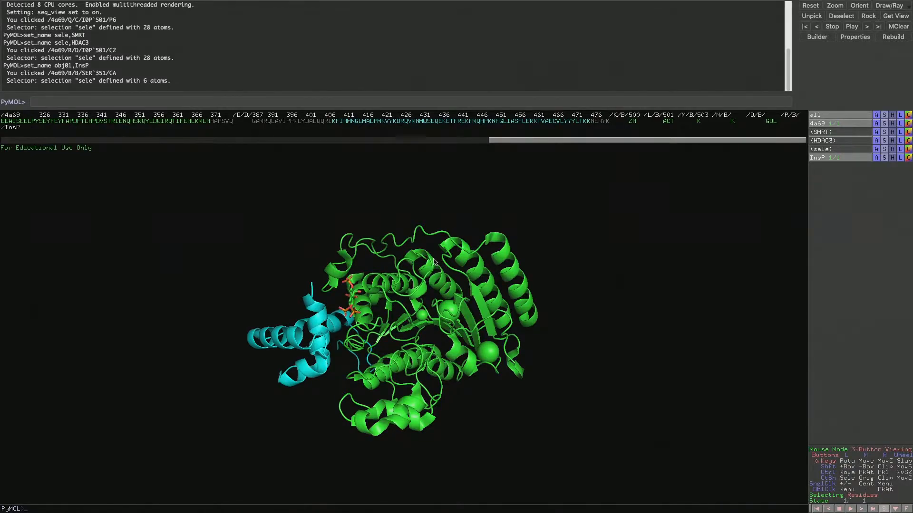
# Examine the InsP ligand at the interface between the cyan SMRT chain and green HDAC3 from several angles
pyautogui.moveTo(414, 338); pyautogui.dragTo(420, 326)
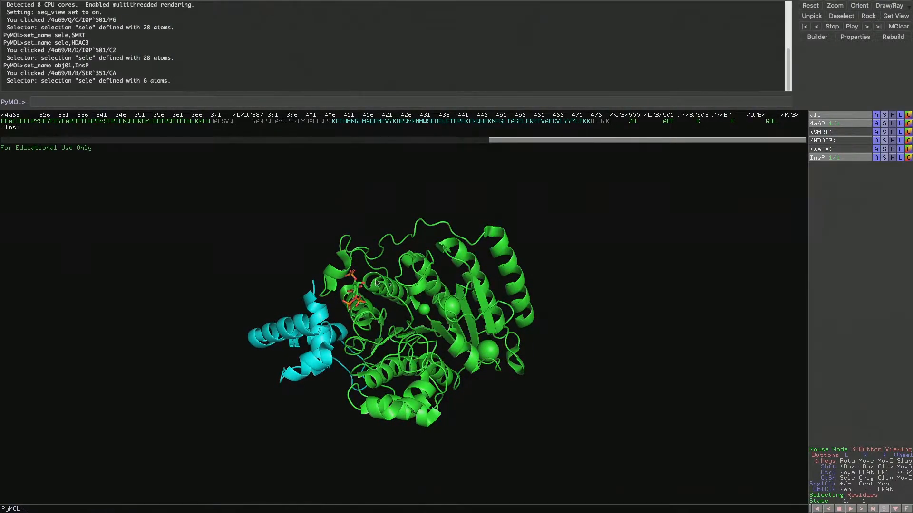
pyautogui.moveTo(352, 302); pyautogui.dragTo(455, 335)
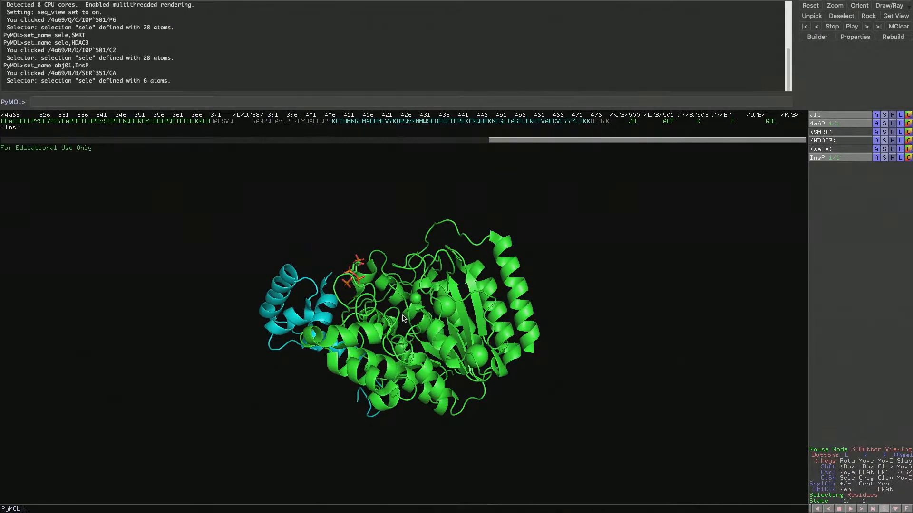
pyautogui.moveTo(402, 319); pyautogui.dragTo(404, 380, button='right')
pyautogui.moveTo(430, 335); pyautogui.dragTo(346, 317)
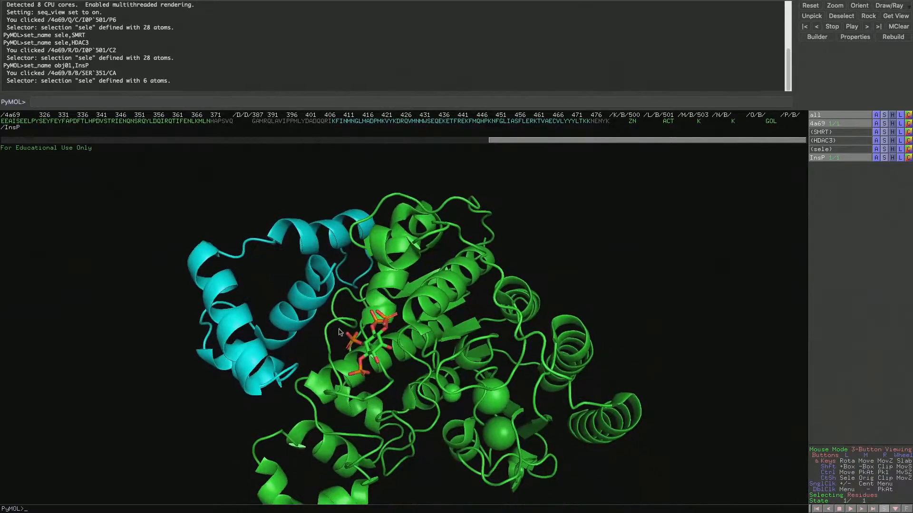
pyautogui.moveTo(381, 347); pyautogui.dragTo(477, 398)
pyautogui.moveTo(365, 317); pyautogui.dragTo(353, 354, button='right')
pyautogui.moveTo(350, 353); pyautogui.dragTo(357, 293)
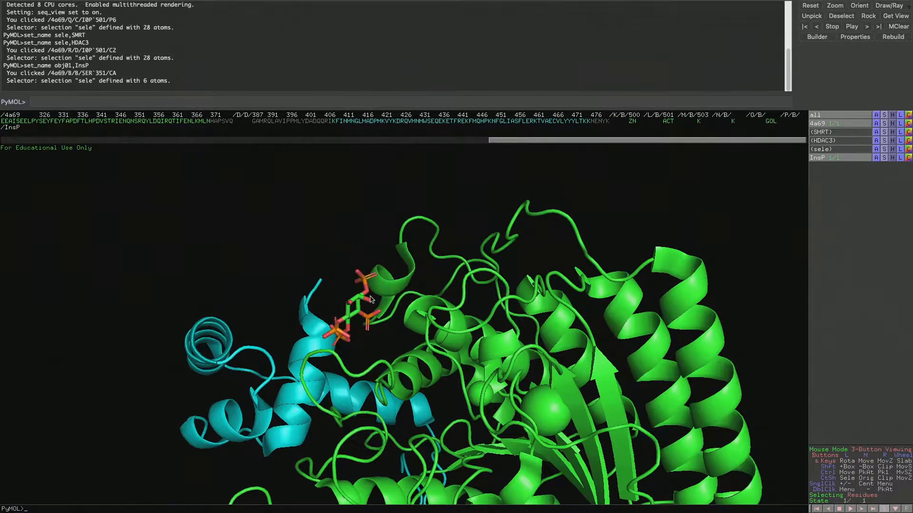
pyautogui.moveTo(360, 317); pyautogui.dragTo(394, 333)
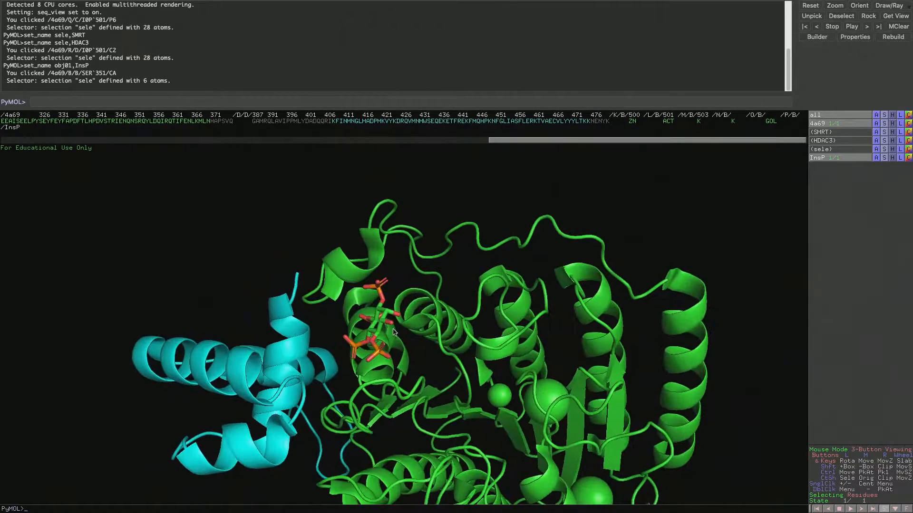
pyautogui.moveTo(495, 405); pyautogui.dragTo(440, 383)
pyautogui.moveTo(440, 383); pyautogui.dragTo(443, 286, button='right')
pyautogui.moveTo(445, 370); pyautogui.dragTo(433, 328)
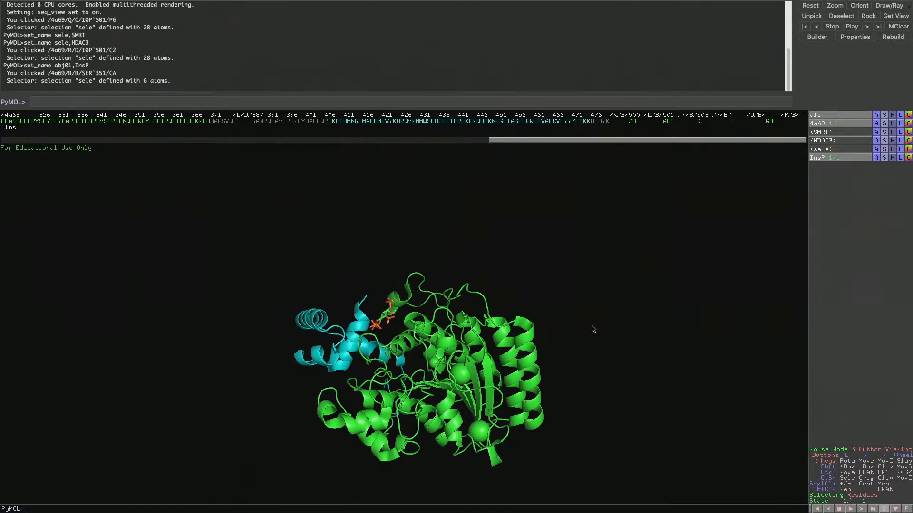
# Generate the vacuum electrostatics protein contact potential (local) for the 4a69 object
pyautogui.click(876, 124)
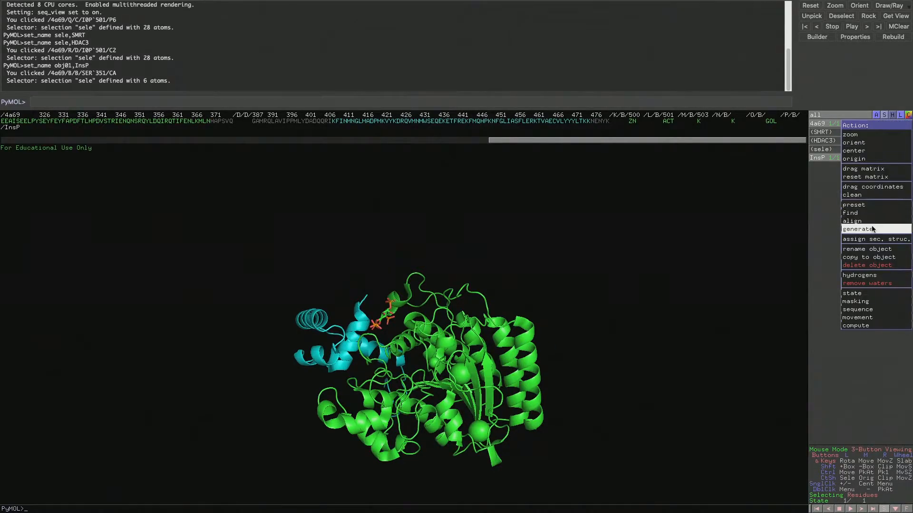
pyautogui.moveTo(855, 229)
pyautogui.moveTo(799, 250)
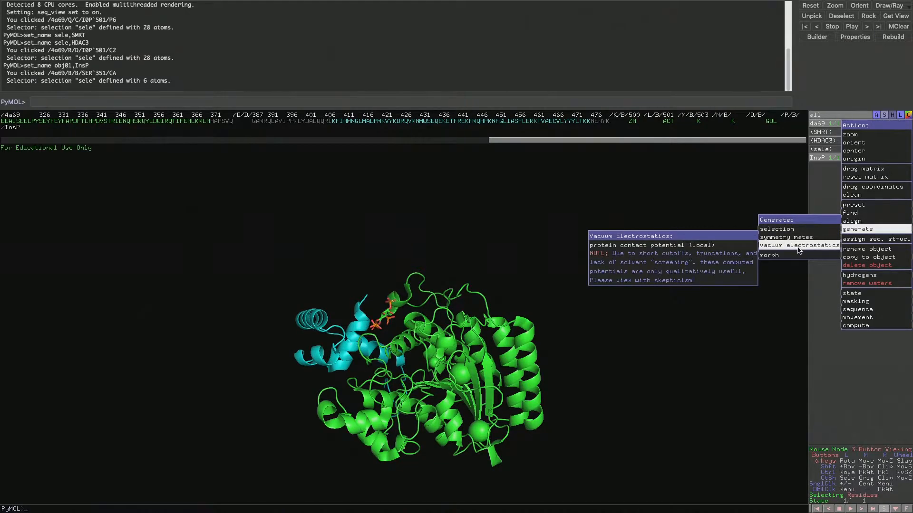
pyautogui.click(730, 246)
# Inspect the charge-coloured surface from several sides, focusing on the pocket that holds the InsP ligand
pyautogui.moveTo(385, 301); pyautogui.dragTo(404, 380)
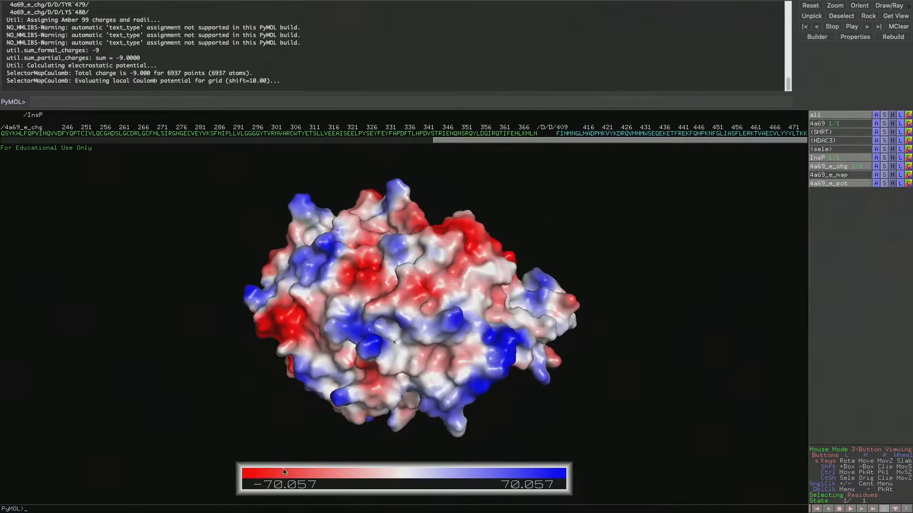
pyautogui.moveTo(563, 456); pyautogui.dragTo(394, 352)
pyautogui.moveTo(459, 353); pyautogui.dragTo(485, 434, button='right')
pyautogui.moveTo(558, 367); pyautogui.dragTo(491, 281, button='middle')
pyautogui.moveTo(405, 250); pyautogui.dragTo(440, 414, button='right')
pyautogui.moveTo(463, 230); pyautogui.dragTo(421, 304, button='middle')
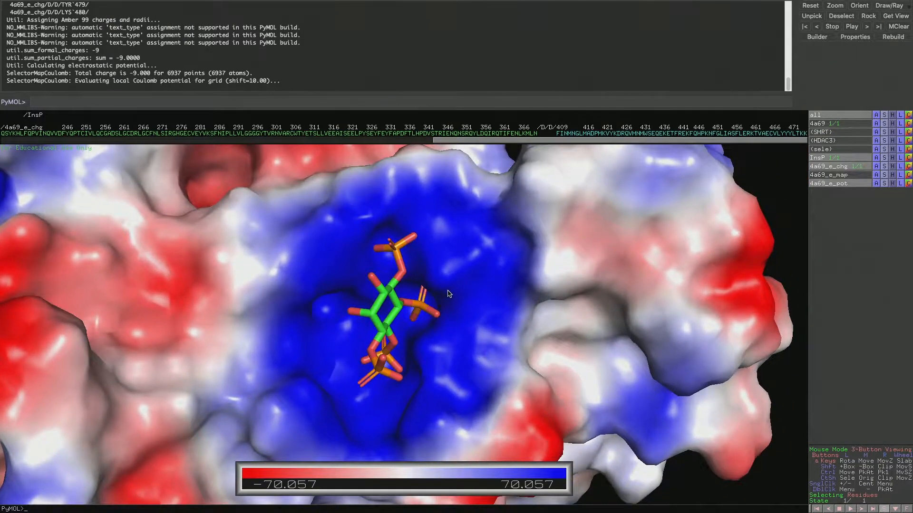
pyautogui.moveTo(446, 371); pyautogui.dragTo(435, 245, button='right')
pyautogui.moveTo(418, 375); pyautogui.dragTo(423, 333)
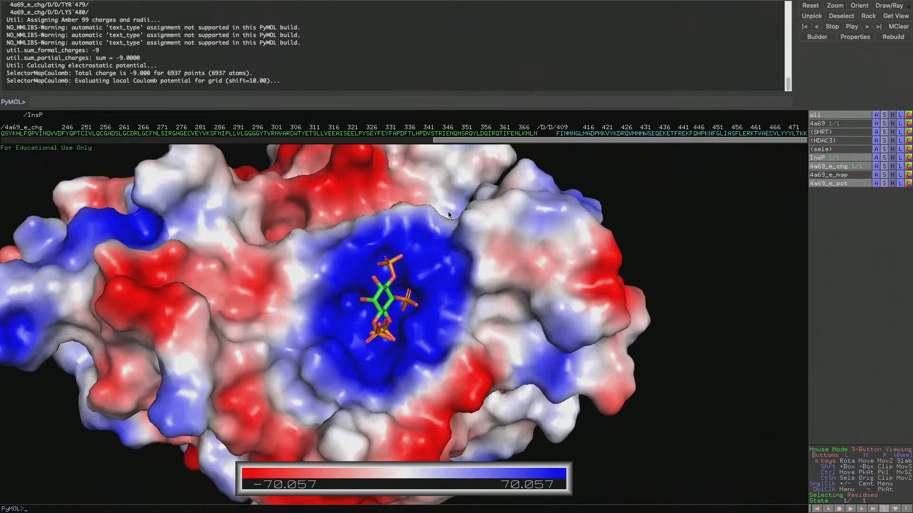
# Hide the 4a69_e_chg surface and the 4a69_e_pot colour ramp, and display the original 4a69 object again
pyautogui.click(845, 167)
pyautogui.click(845, 167)
pyautogui.click(845, 167)
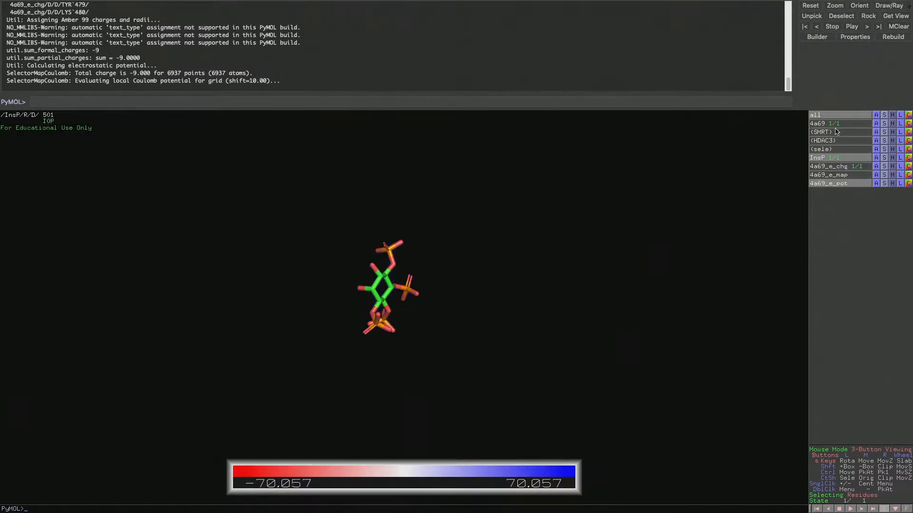
pyautogui.click(838, 127)
pyautogui.moveTo(474, 346); pyautogui.dragTo(528, 340)
pyautogui.click(837, 185)
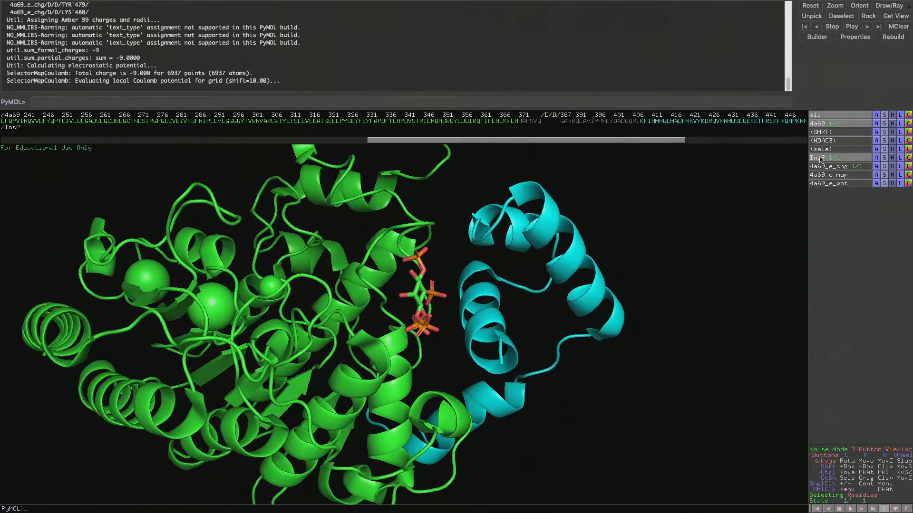
# Toggle the 4a69_e_chg surface on and off to compare it with the cartoon around InsP
pyautogui.click(841, 167)
pyautogui.click(842, 167)
pyautogui.click(842, 167)
pyautogui.click(842, 168)
pyautogui.moveTo(332, 432); pyautogui.dragTo(314, 397)
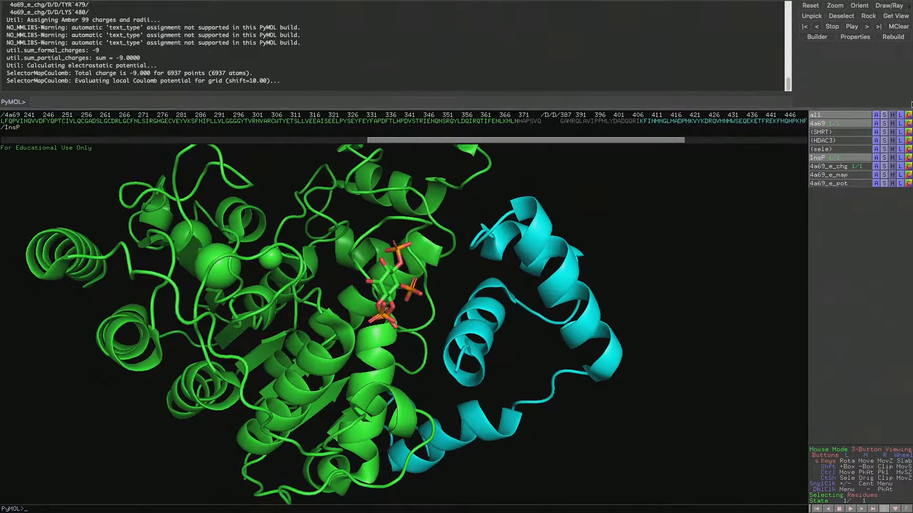
# Show sticks for 4a69 and colour it by element, keeping the existing carbon colours
pyautogui.click(887, 125)
pyautogui.click(899, 181)
pyautogui.moveTo(392, 370)
pyautogui.mouseDown()
pyautogui.moveTo(358, 368)
pyautogui.moveTo(344, 340)
pyautogui.moveTo(285, 342)
pyautogui.moveTo(362, 380)
pyautogui.moveTo(404, 371)
pyautogui.mouseUp()
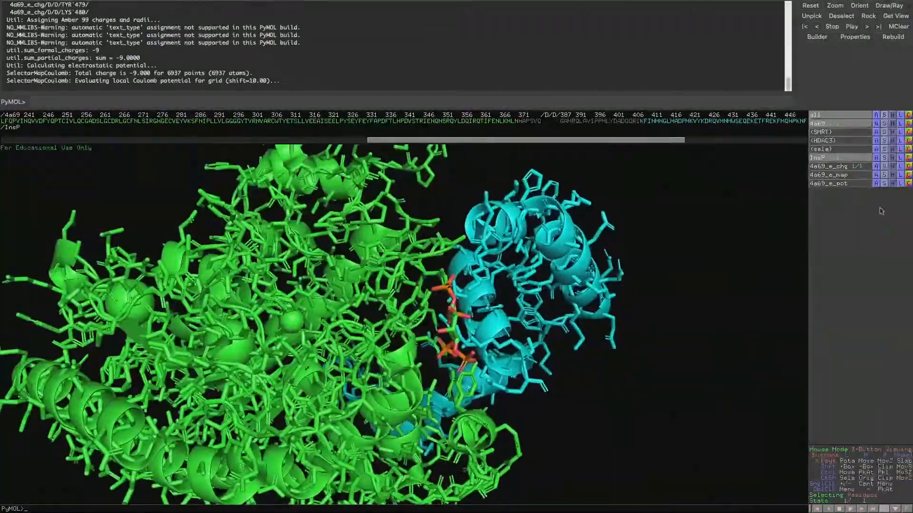
pyautogui.click(909, 123)
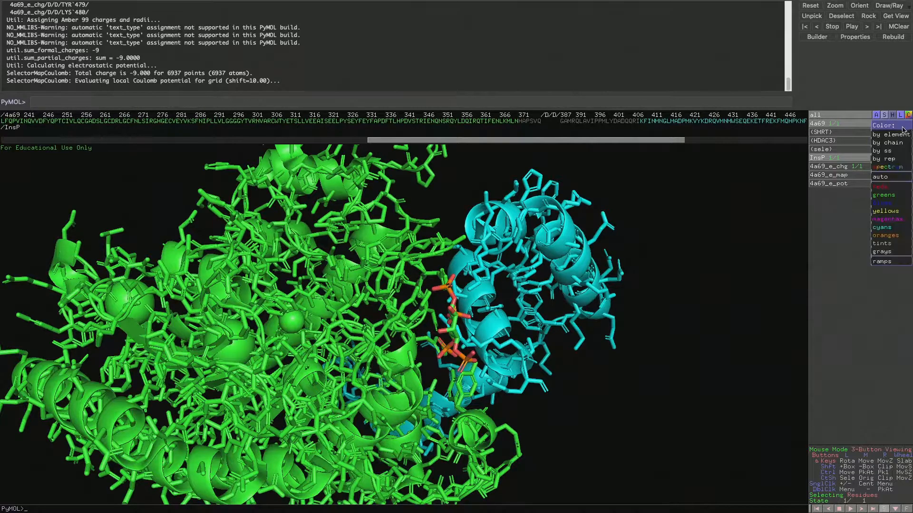
pyautogui.moveTo(889, 133)
pyautogui.click(853, 138)
# Centre the view on the InsP ligand with a narrower clipping slab around it, and clear the ligand selection
pyautogui.moveTo(527, 436); pyautogui.dragTo(443, 421)
pyautogui.moveTo(404, 322); pyautogui.dragTo(381, 377, button='right')
pyautogui.moveTo(380, 377); pyautogui.dragTo(362, 224)
pyautogui.scroll(2, 403, 203)
pyautogui.scroll(-6, 403, 204)
pyautogui.scroll(4, 404, 205)
pyautogui.scroll(2, 404, 207)
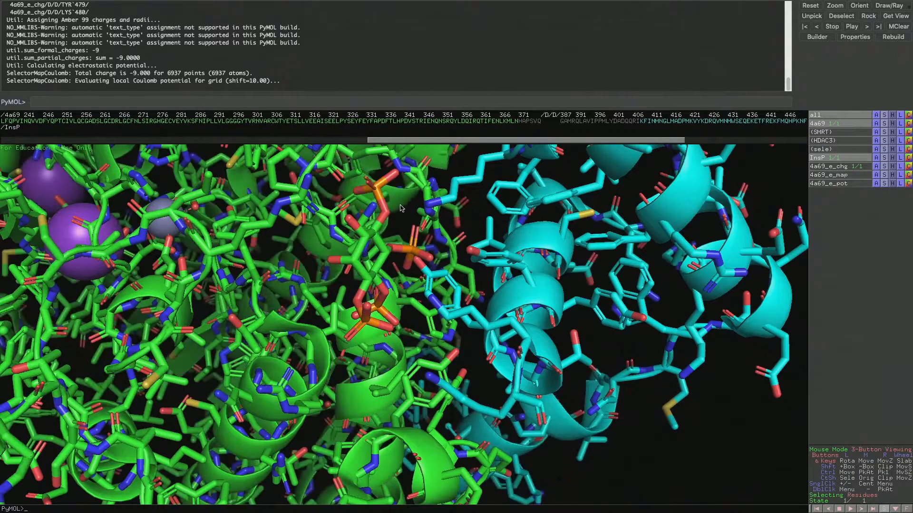
pyautogui.click(379, 232)
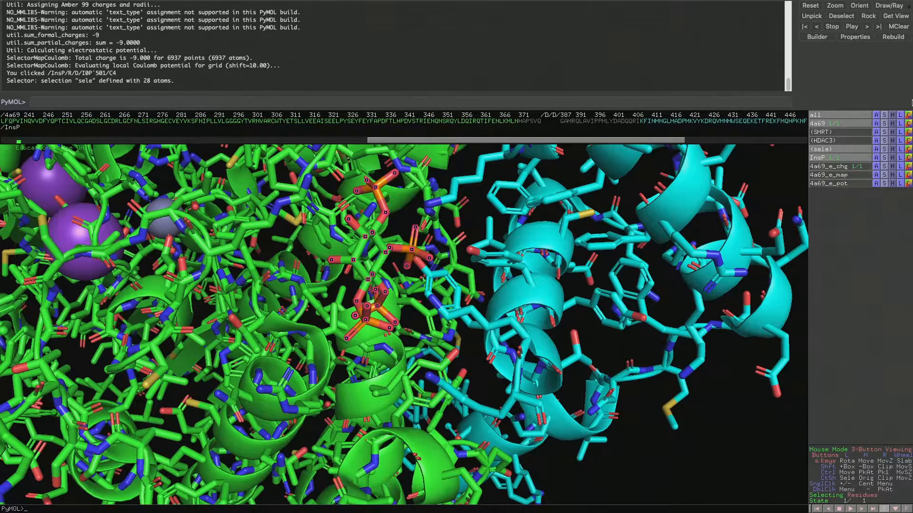
pyautogui.click(878, 159)
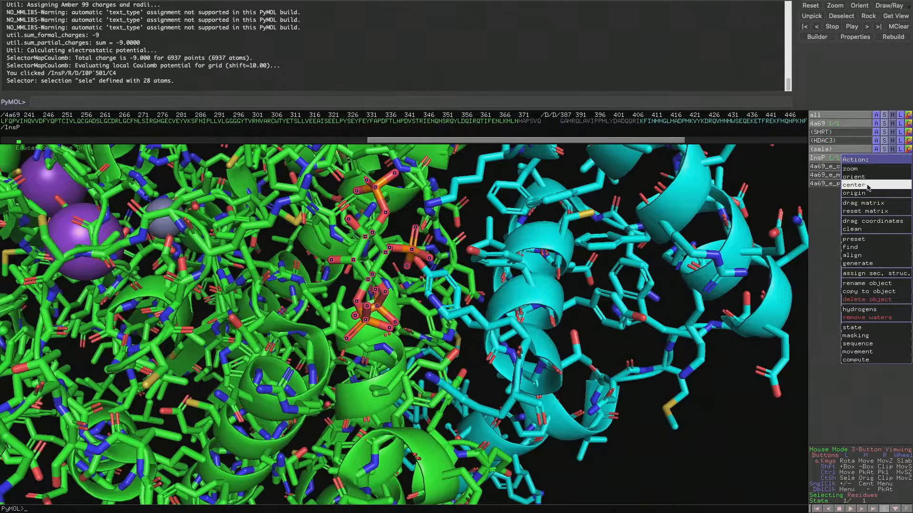
pyautogui.click(868, 185)
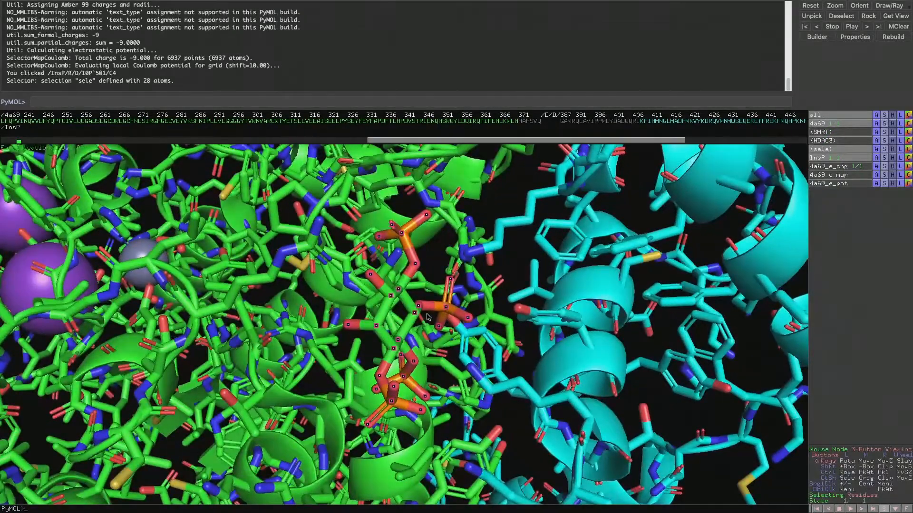
pyautogui.scroll(-5, 429, 317)
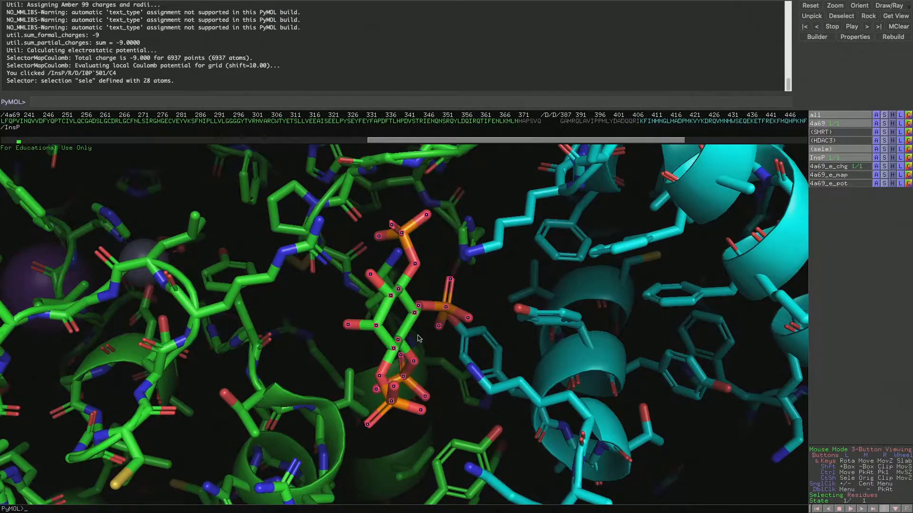
pyautogui.moveTo(418, 338); pyautogui.dragTo(354, 315)
pyautogui.click(230, 193)
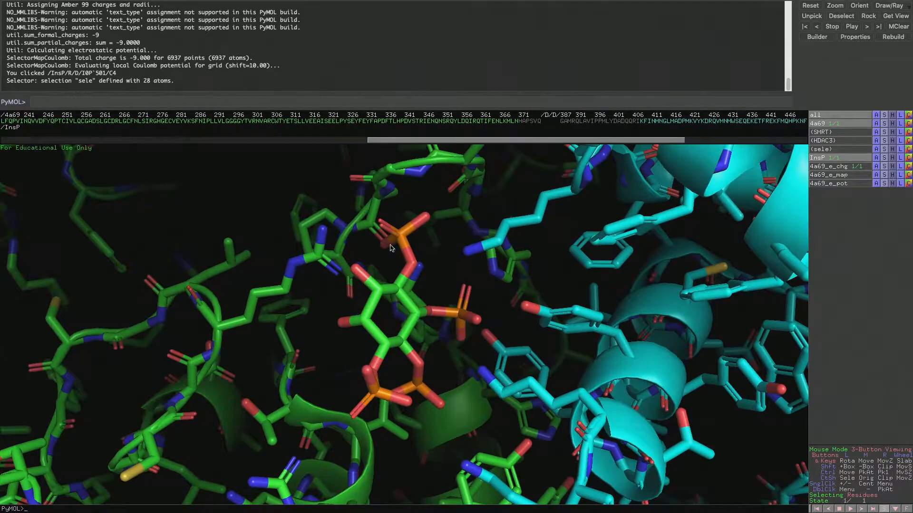
# Find the polar contacts between the InsP ligand and its surroundings
pyautogui.moveTo(428, 307); pyautogui.dragTo(423, 288)
pyautogui.click(404, 290)
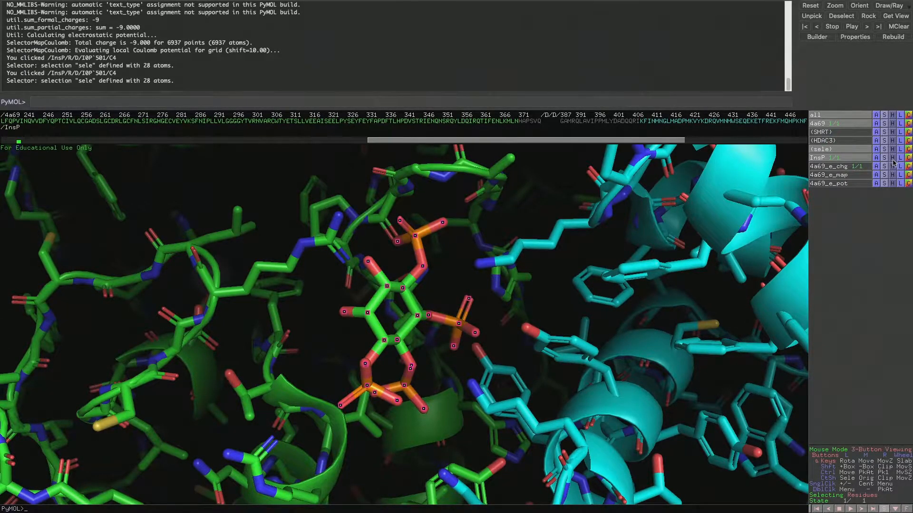
pyautogui.click(875, 158)
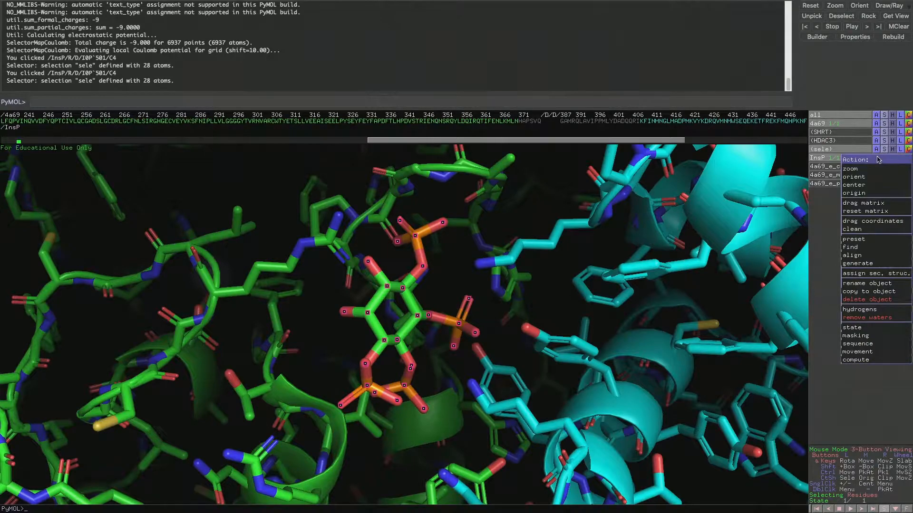
pyautogui.moveTo(856, 248)
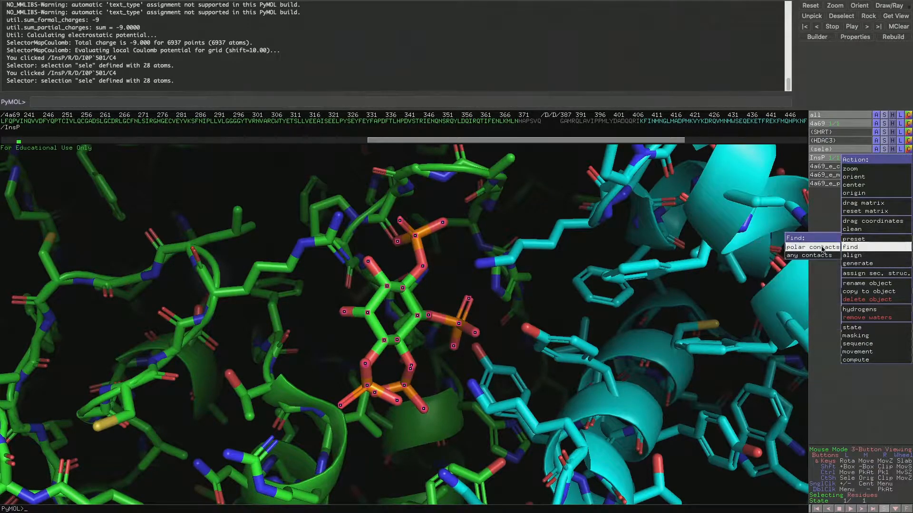
pyautogui.moveTo(823, 250)
pyautogui.click(693, 330)
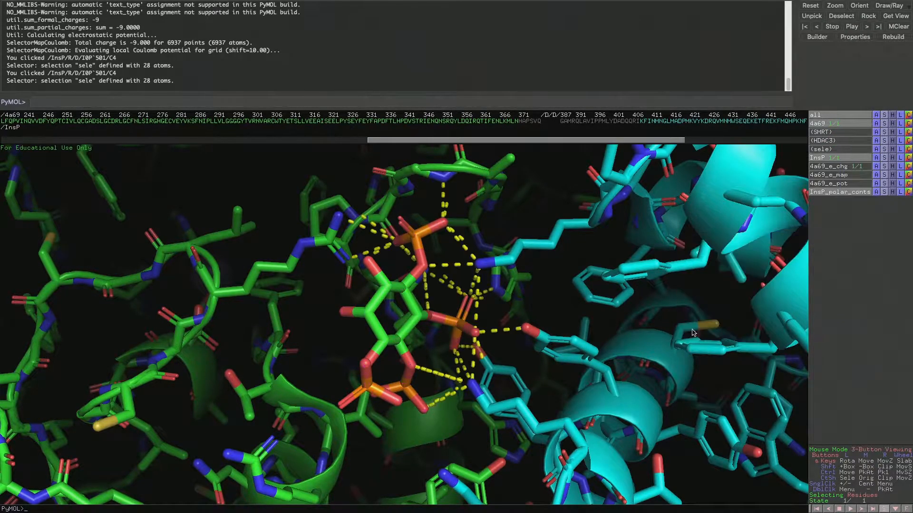
# Select InsP and the residues in polar contact with it, including ARG 265, HIS 17, TYR 470, TYR 471 and LYS 474
pyautogui.moveTo(413, 348); pyautogui.dragTo(589, 324)
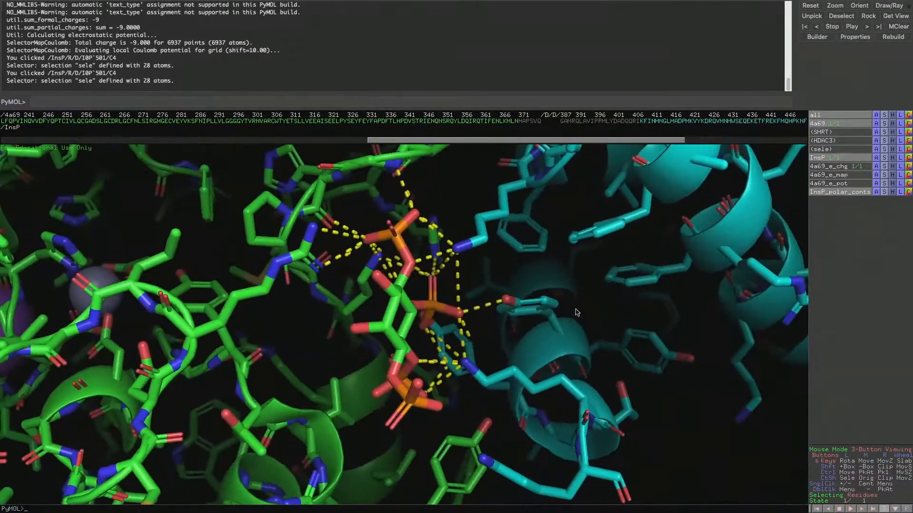
pyautogui.moveTo(289, 185); pyautogui.dragTo(341, 204)
pyautogui.moveTo(394, 230); pyautogui.dragTo(440, 257)
pyautogui.click(327, 238)
pyautogui.moveTo(327, 237); pyautogui.dragTo(388, 269)
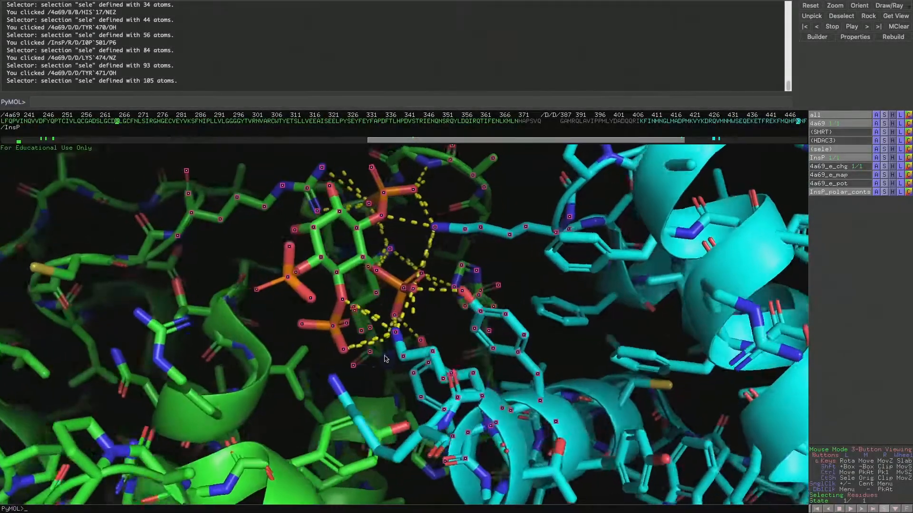
pyautogui.moveTo(385, 359); pyautogui.dragTo(449, 367)
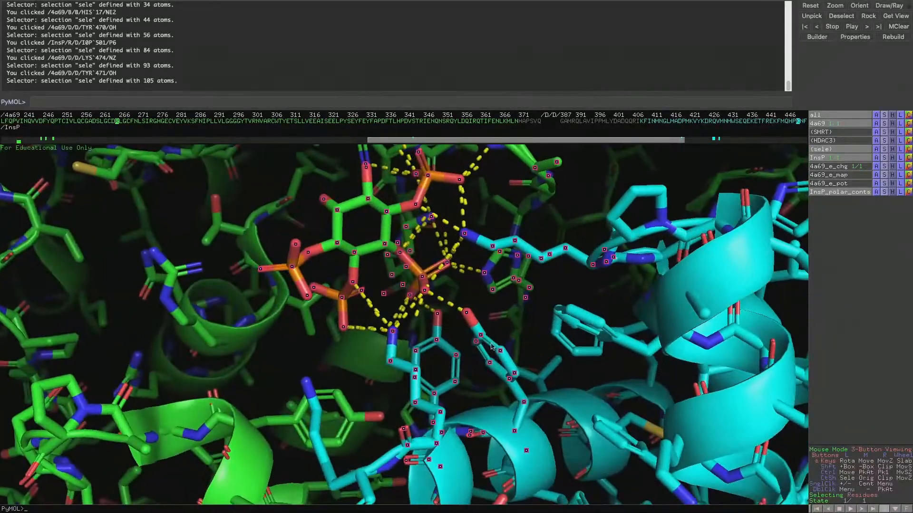
# Rename the selection of contacting residues to H_Bonds
pyautogui.click(877, 151)
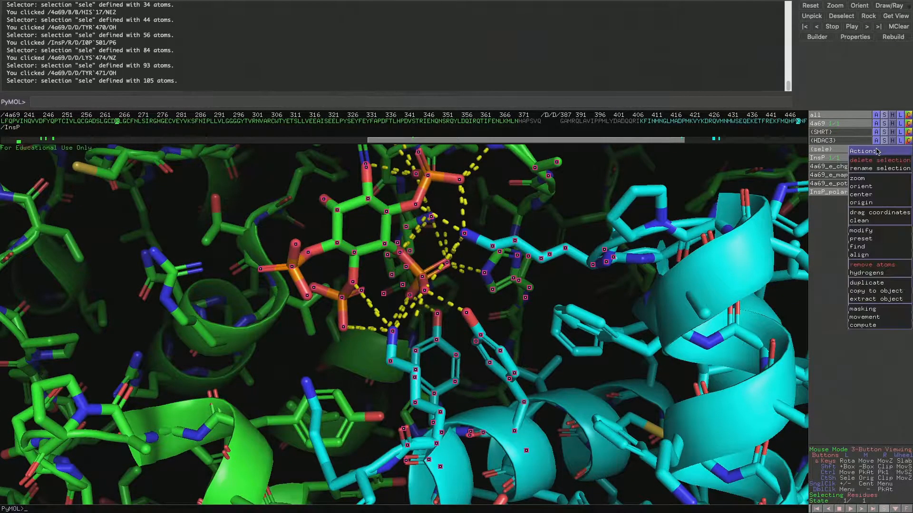
pyautogui.click(876, 175)
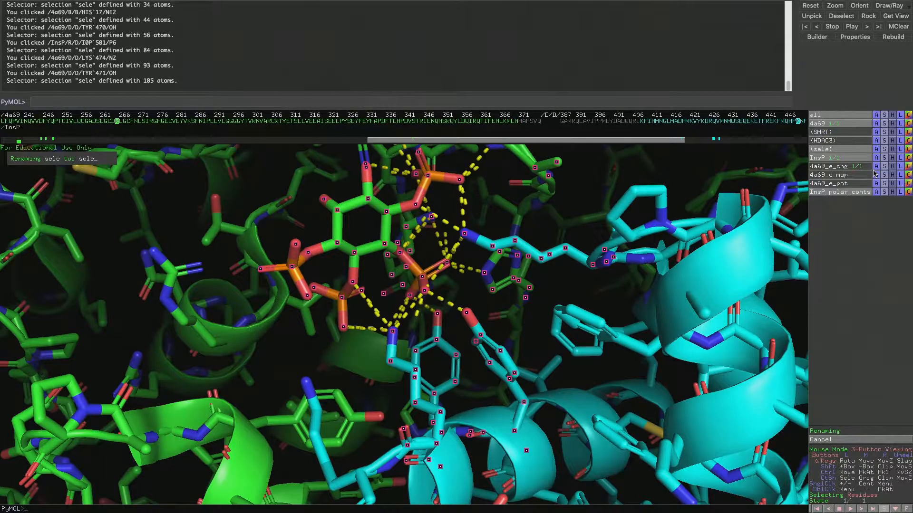
pyautogui.press('BackSpace')
pyautogui.press('BackSpace')
pyautogui.press('BackSpace')
pyautogui.write('H_Bonds')
pyautogui.press('Return')
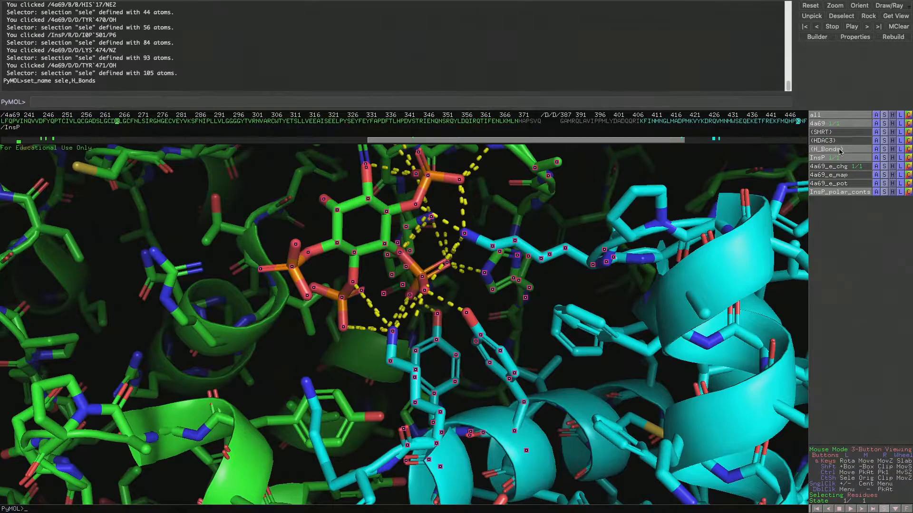
# Hide every representation of the 4a69 object
pyautogui.moveTo(571, 338); pyautogui.dragTo(542, 252, button='right')
pyautogui.moveTo(456, 280)
pyautogui.mouseDown()
pyautogui.moveTo(499, 300)
pyautogui.moveTo(469, 292)
pyautogui.mouseUp()
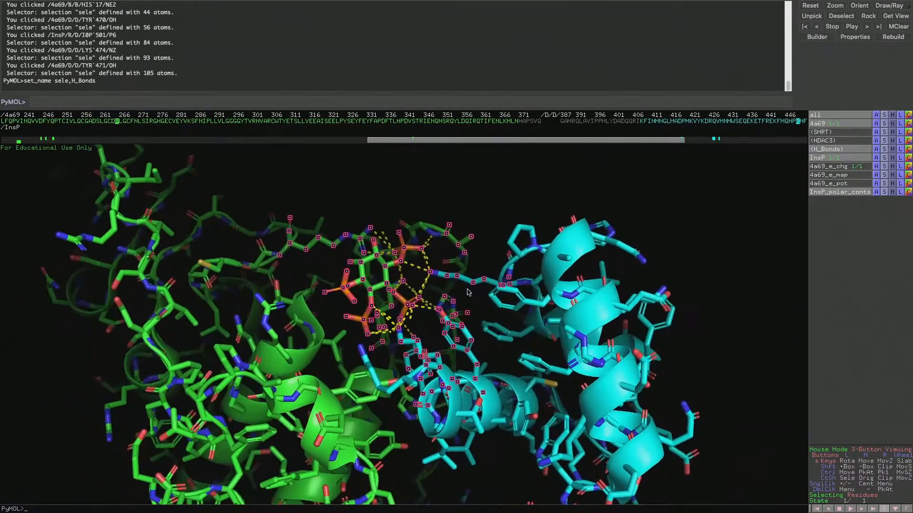
pyautogui.click(892, 124)
pyautogui.click(893, 134)
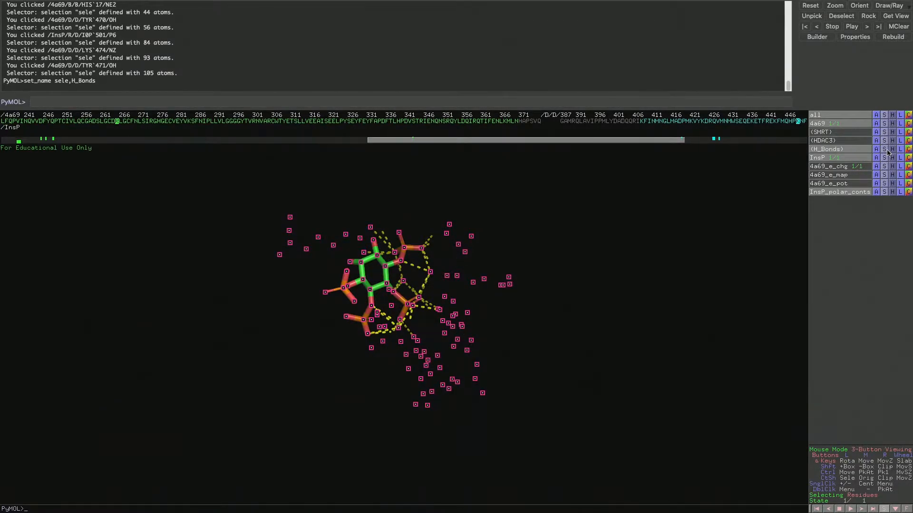
# Show the H_Bonds selection as sticks around the InsP ligand and clear the atom selection
pyautogui.click(886, 150)
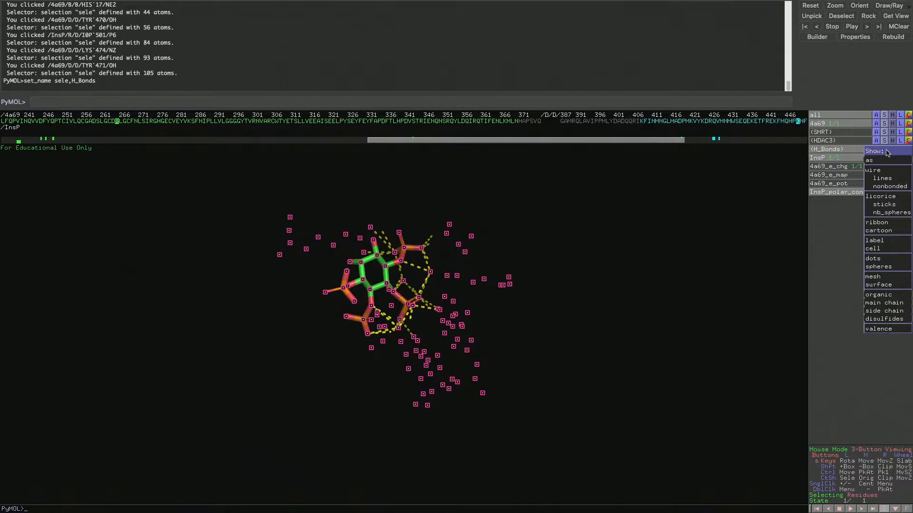
pyautogui.click(893, 205)
pyautogui.moveTo(542, 267); pyautogui.dragTo(411, 348)
pyautogui.click(525, 209)
# Identify LYS 474 by selecting it and locating it in the sequence, and examine its contacts with the InsP phosphates
pyautogui.click(411, 348)
pyautogui.click(439, 370)
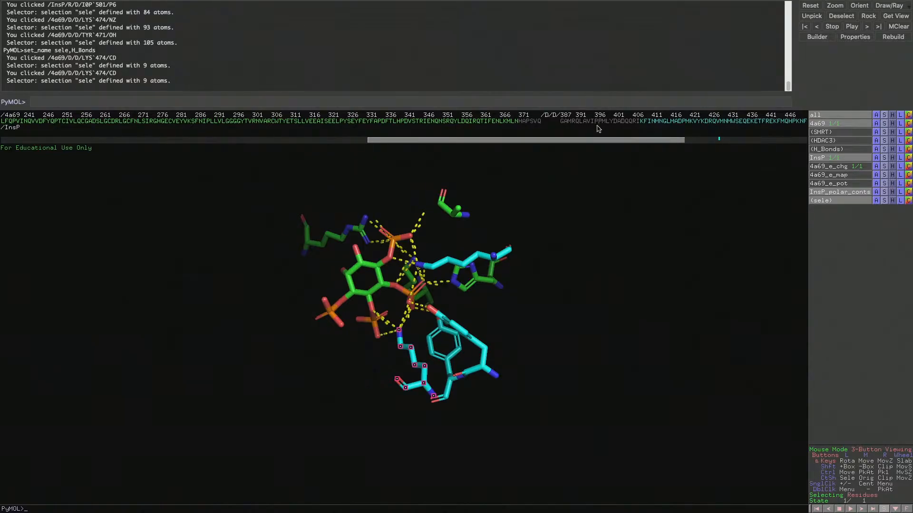
pyautogui.moveTo(598, 141); pyautogui.dragTo(664, 144)
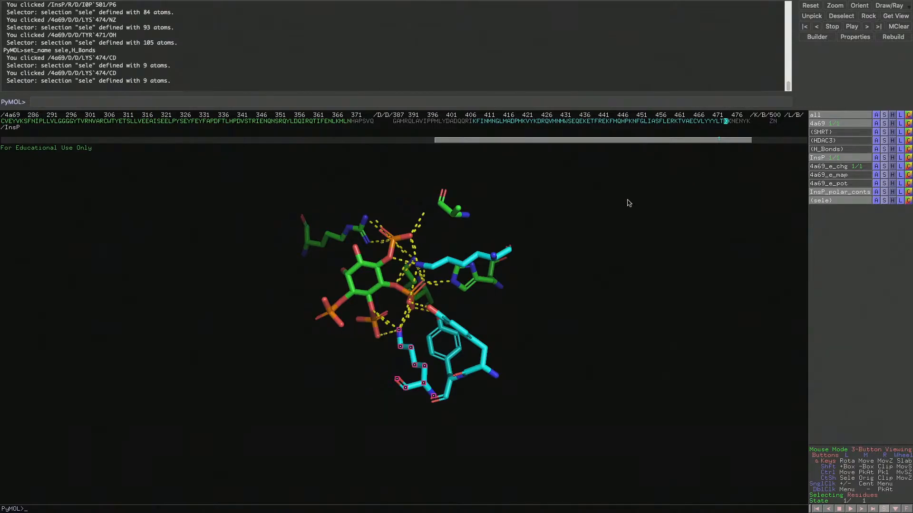
pyautogui.rightClick(404, 340)
pyautogui.click(546, 324)
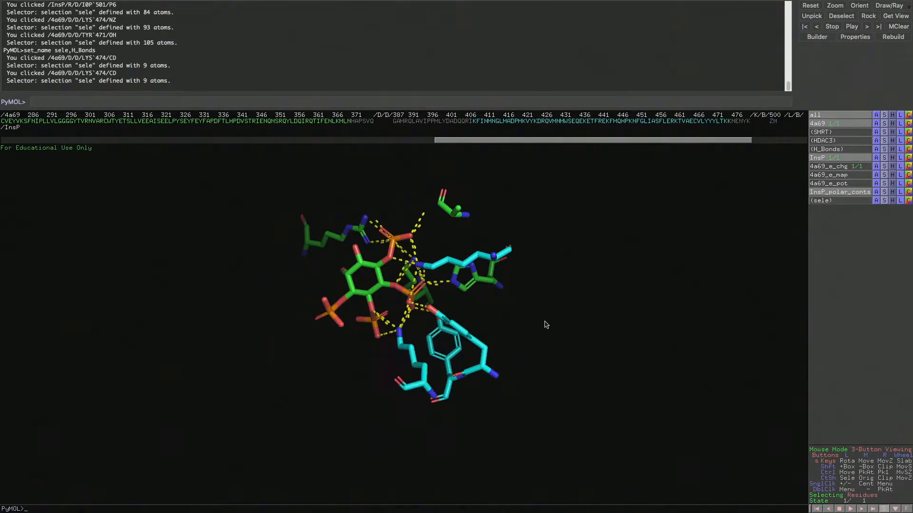
pyautogui.moveTo(531, 287)
pyautogui.mouseDown()
pyautogui.moveTo(517, 286)
pyautogui.moveTo(565, 291)
pyautogui.moveTo(514, 290)
pyautogui.moveTo(527, 285)
pyautogui.mouseUp()
pyautogui.moveTo(477, 285); pyautogui.dragTo(420, 370, button='right')
pyautogui.moveTo(352, 352)
pyautogui.mouseDown()
pyautogui.moveTo(367, 341)
pyautogui.moveTo(359, 345)
pyautogui.mouseUp()
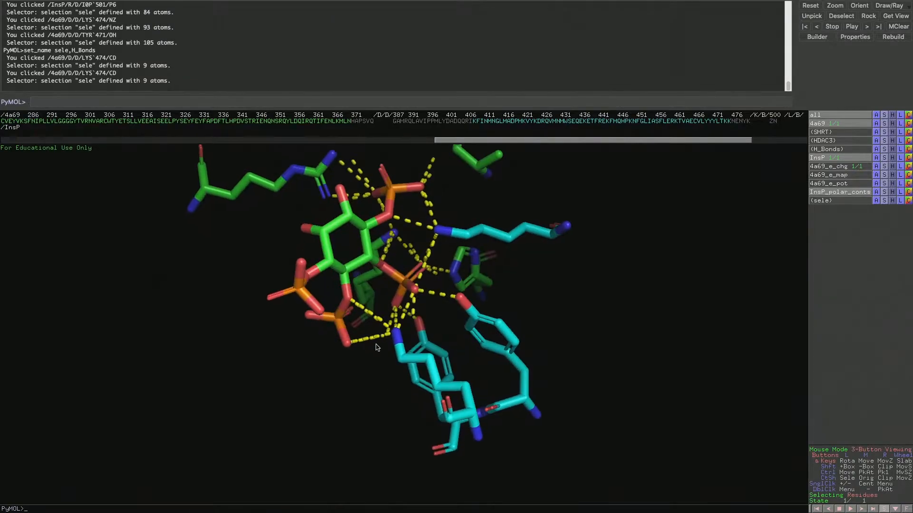
pyautogui.moveTo(364, 344); pyautogui.dragTo(375, 374, button='right')
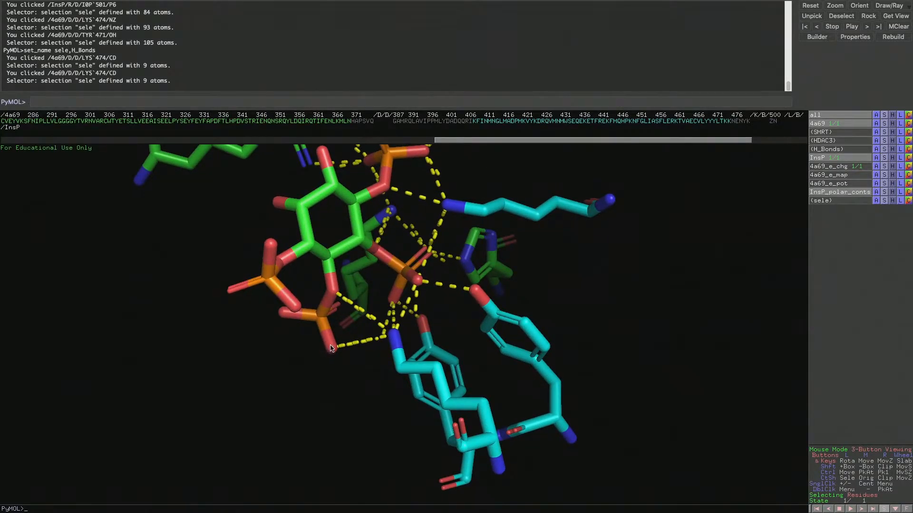
# Measure the distance between the InsP phosphate oxygen O36 and the LYS 474 side-chain nitrogen with the Measurement wizard
pyautogui.click(280, 5)
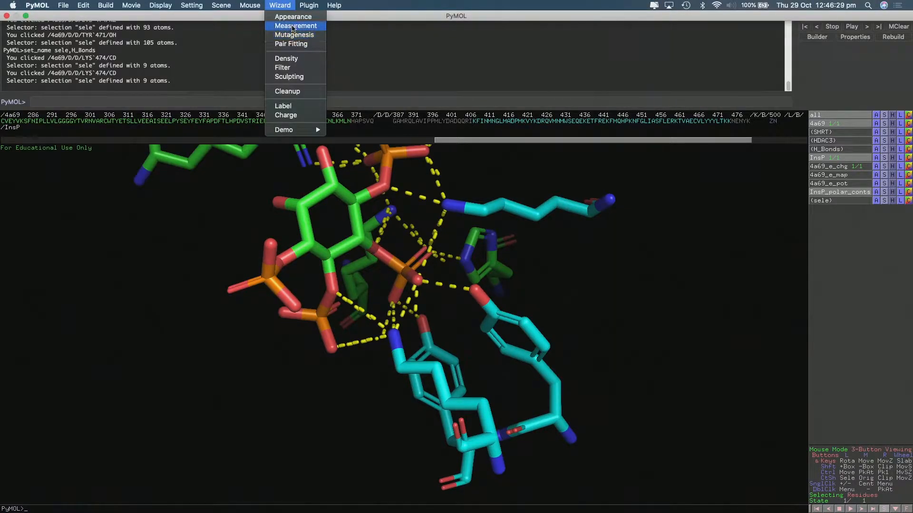
pyautogui.click(293, 26)
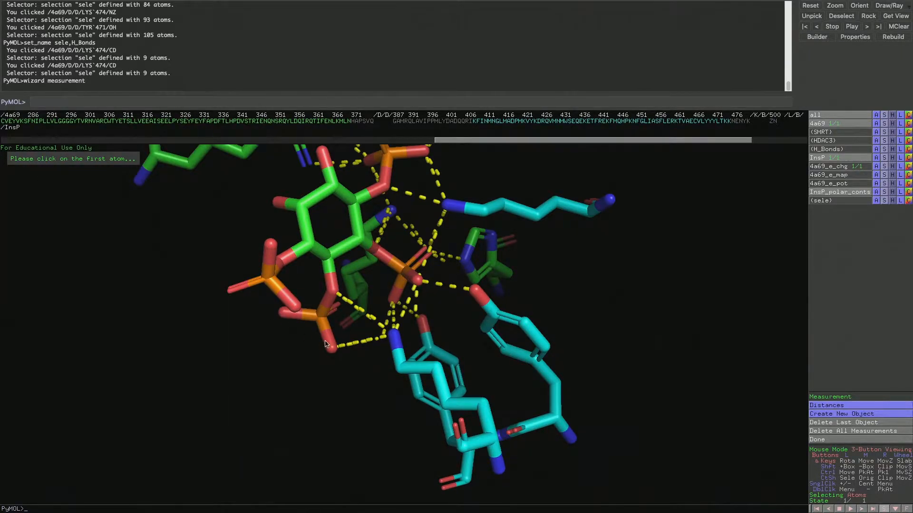
pyautogui.moveTo(343, 342); pyautogui.dragTo(355, 387, button='right')
pyautogui.click(306, 350)
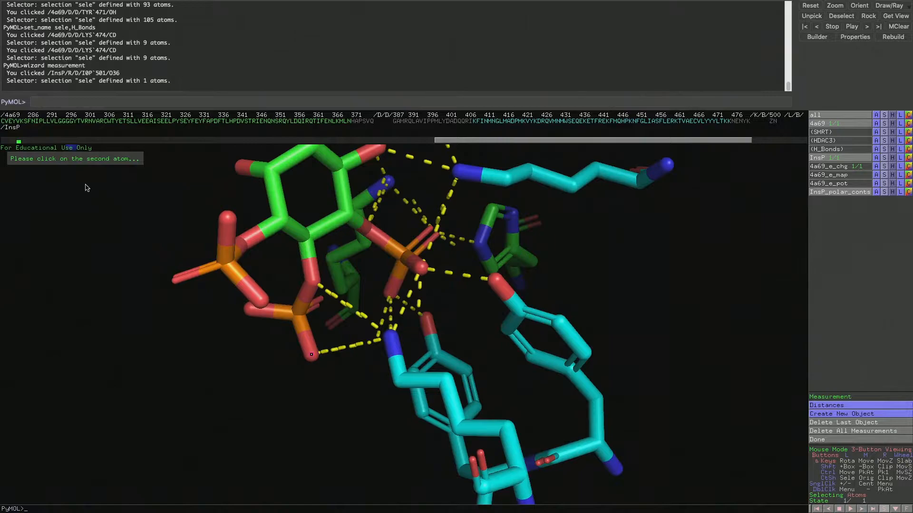
pyautogui.click(392, 331)
pyautogui.moveTo(322, 359); pyautogui.dragTo(348, 397, button='right')
pyautogui.moveTo(347, 397); pyautogui.dragTo(338, 340)
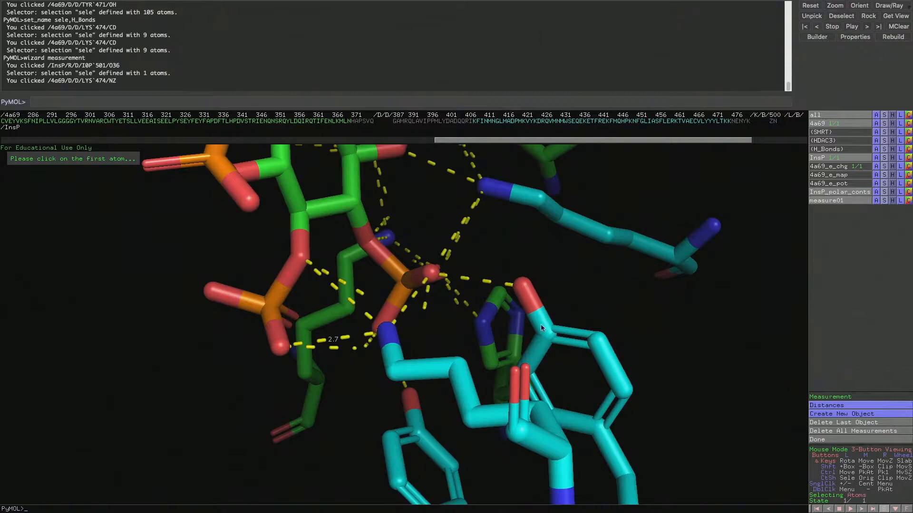
# Measure the distance between the TYR 470 hydroxyl oxygen and the LYS 449 side-chain nitrogen, and finish measuring
pyautogui.click(531, 296)
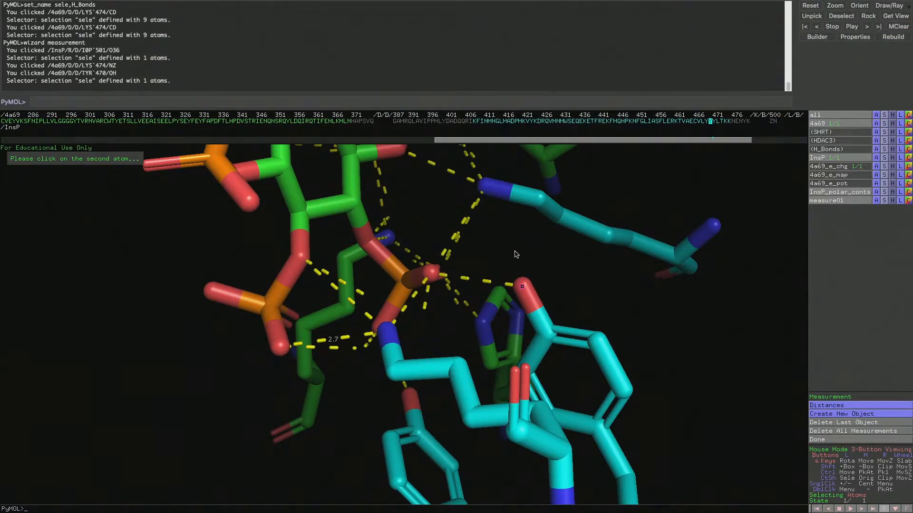
pyautogui.click(535, 291)
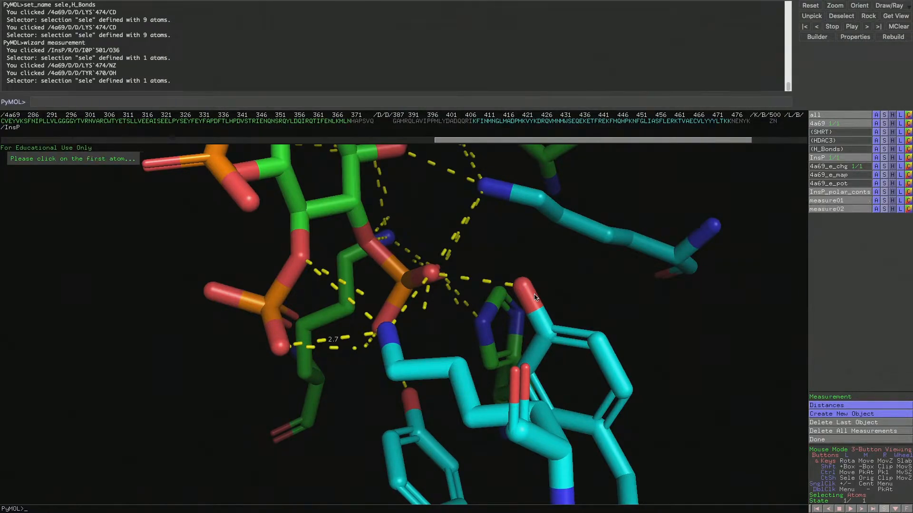
pyautogui.click(535, 295)
pyautogui.click(500, 194)
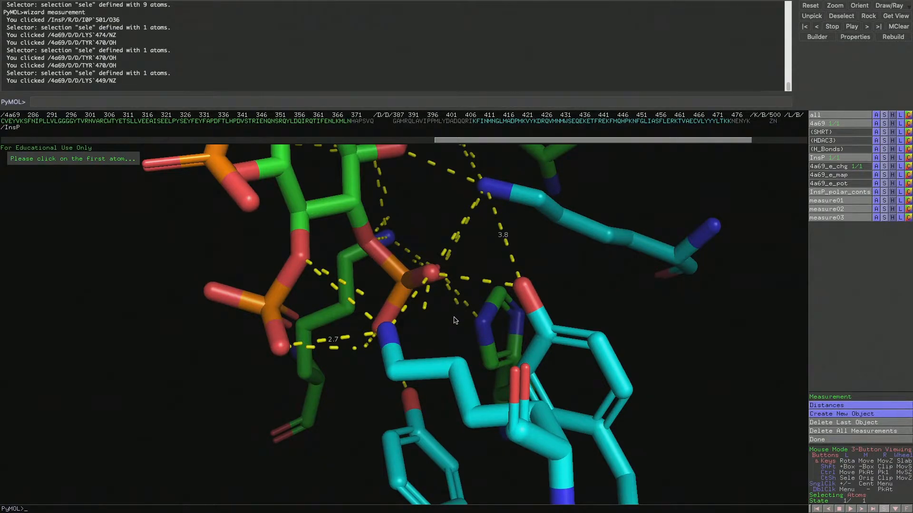
pyautogui.click(837, 444)
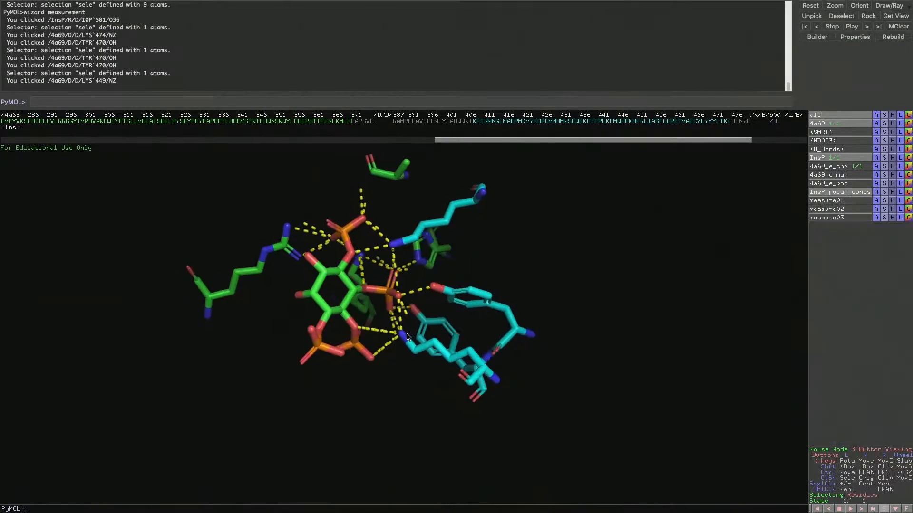
pyautogui.moveTo(442, 309); pyautogui.dragTo(435, 397)
# Set up a mutation of LYS 474 to LEU with the Mutagenesis wizard
pyautogui.moveTo(334, 3)
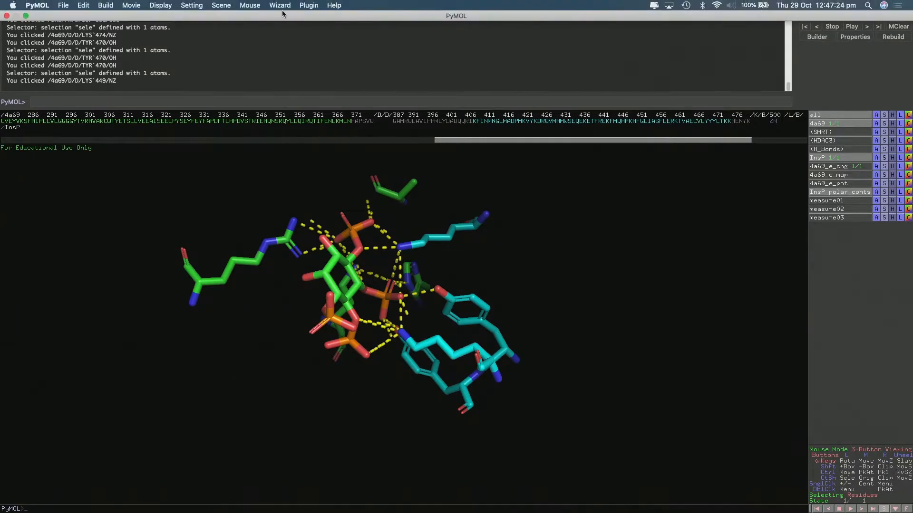
pyautogui.click(281, 4)
pyautogui.click(287, 36)
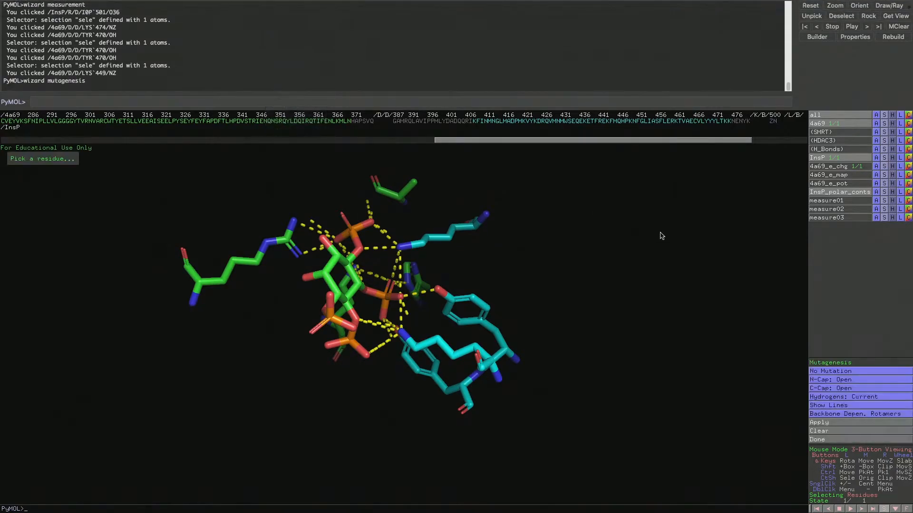
pyautogui.click(851, 371)
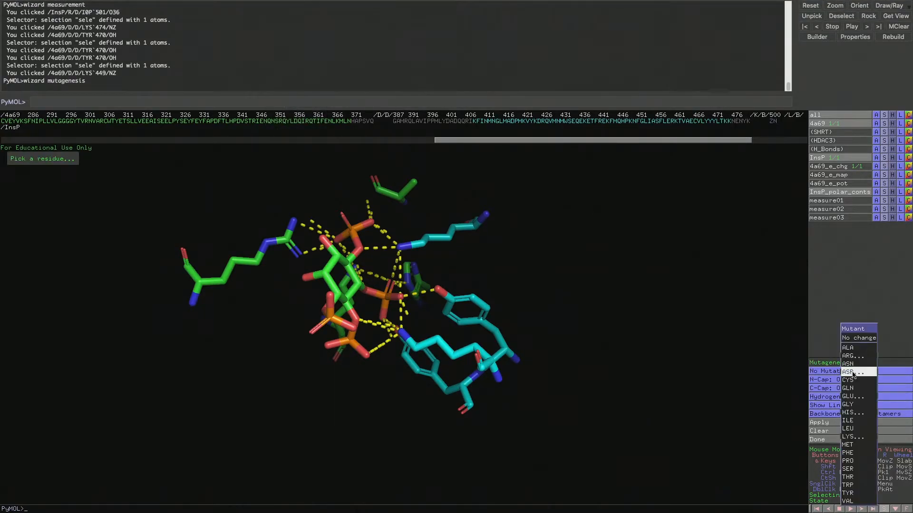
pyautogui.click(860, 428)
pyautogui.moveTo(526, 249); pyautogui.dragTo(536, 300, button='right')
pyautogui.moveTo(539, 260)
pyautogui.mouseDown()
pyautogui.moveTo(507, 258)
pyautogui.moveTo(526, 260)
pyautogui.mouseUp()
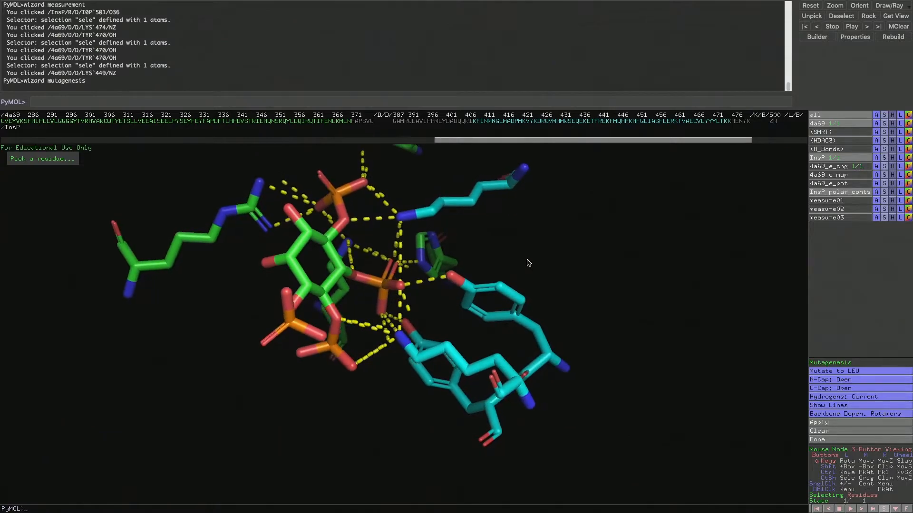
pyautogui.click(438, 356)
pyautogui.moveTo(519, 238); pyautogui.dragTo(571, 345)
pyautogui.moveTo(481, 241); pyautogui.dragTo(376, 280)
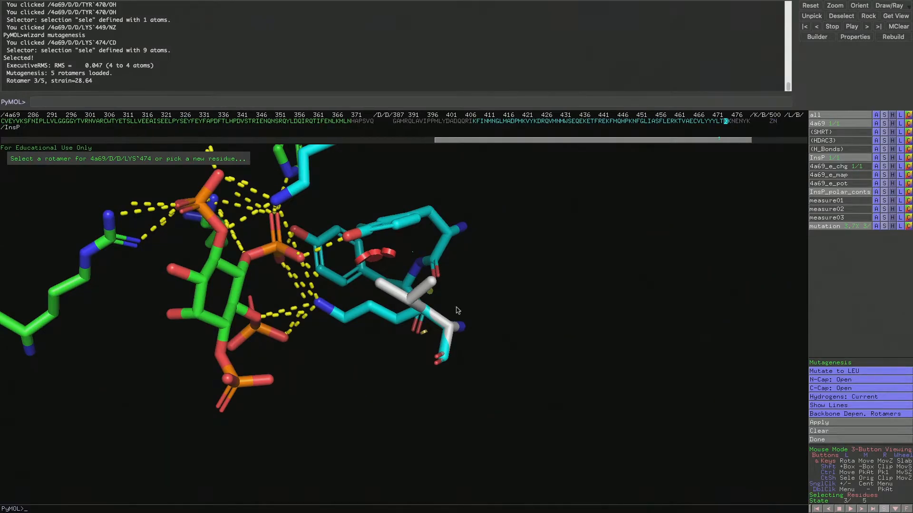
pyautogui.moveTo(485, 324); pyautogui.dragTo(515, 323)
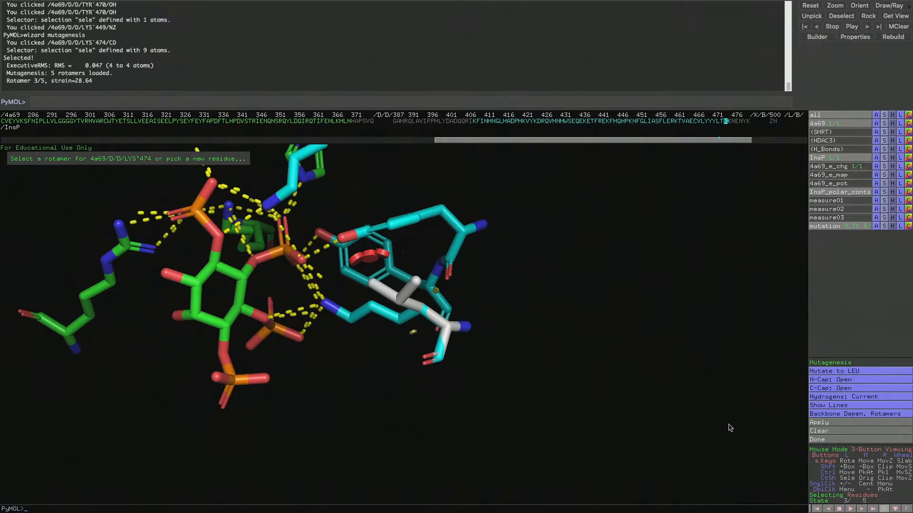
# Compare the leucine rotamers for LYS 474 and apply the mutation with rotamer 3 of 5
pyautogui.click(861, 509)
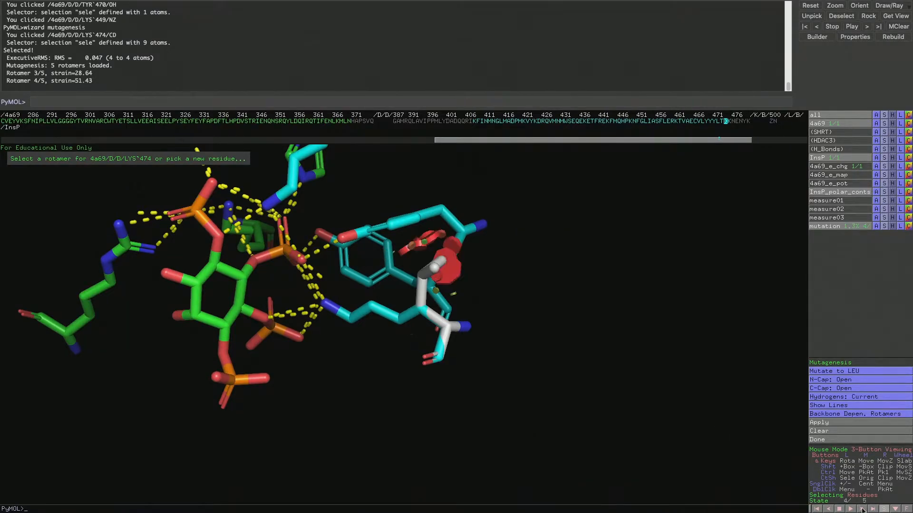
pyautogui.click(862, 509)
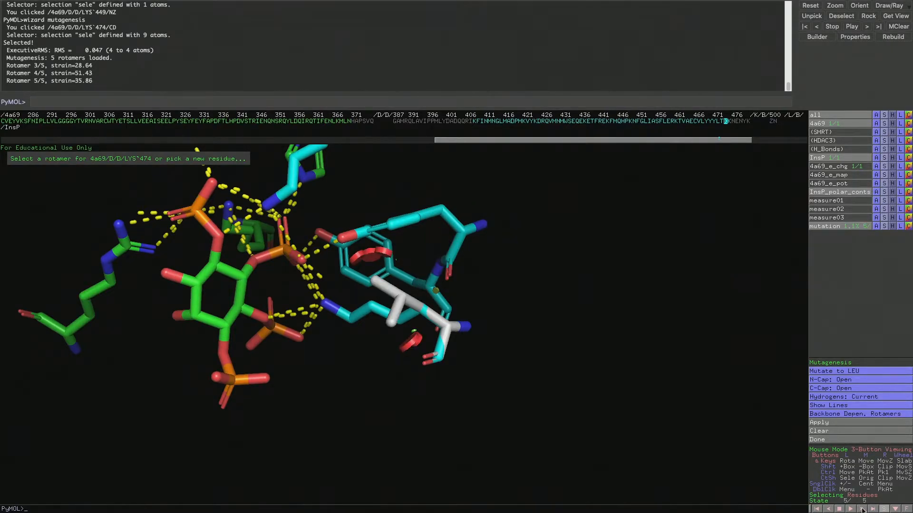
pyautogui.click(828, 509)
pyautogui.click(828, 509)
pyautogui.click(828, 509)
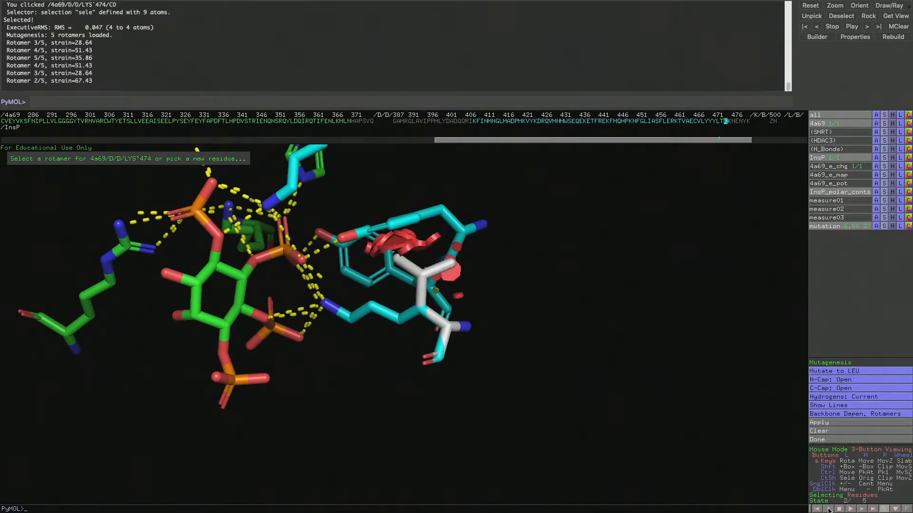
pyautogui.click(829, 509)
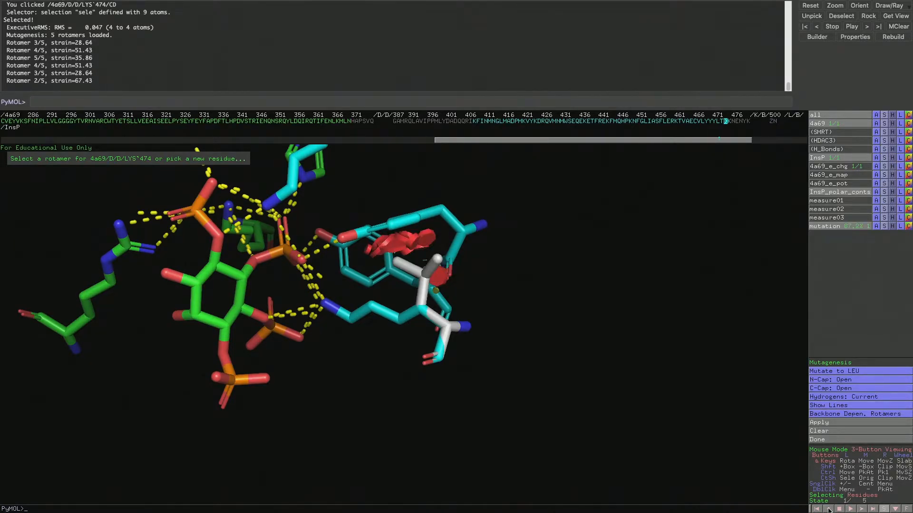
pyautogui.click(862, 509)
pyautogui.click(861, 509)
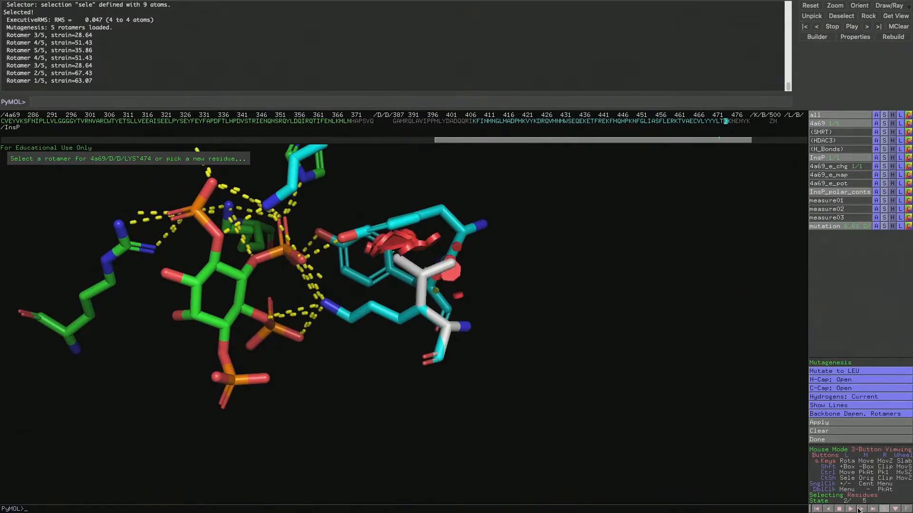
pyautogui.click(843, 422)
# Mutate TYR 470 to LEU using the first rotamer and apply it
pyautogui.moveTo(640, 301); pyautogui.dragTo(381, 280)
pyautogui.click(430, 240)
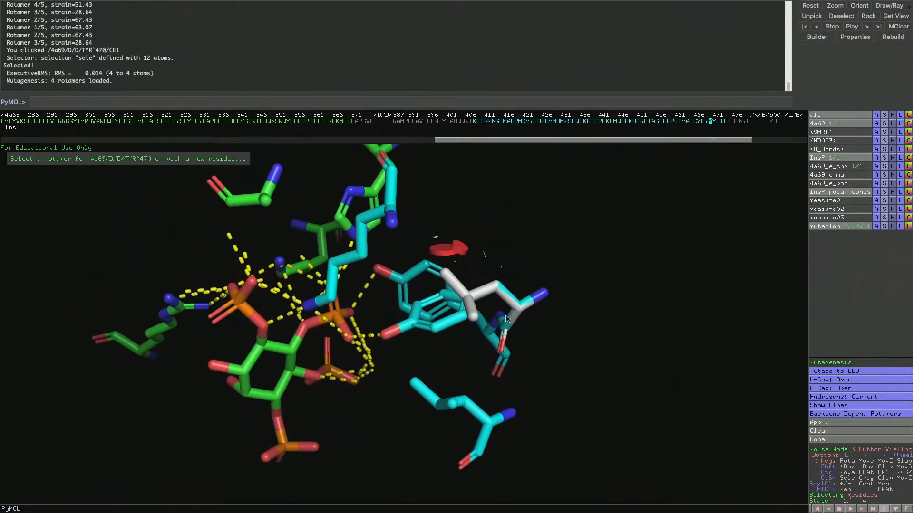
pyautogui.click(837, 430)
# Mutate TYR 471 and the remaining contacting residues, including LYS 25 and HIS 17, to LEU, and finish the mutagenesis
pyautogui.moveTo(582, 290); pyautogui.dragTo(420, 367)
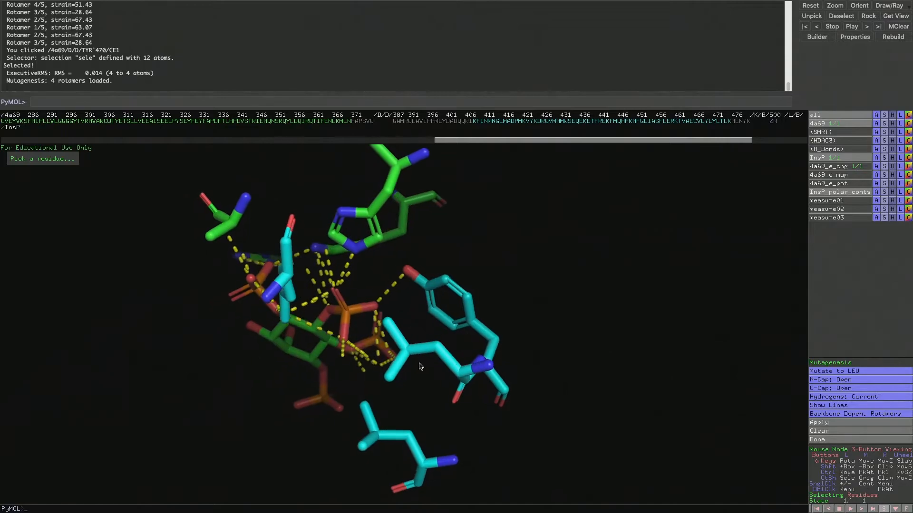
pyautogui.click(443, 283)
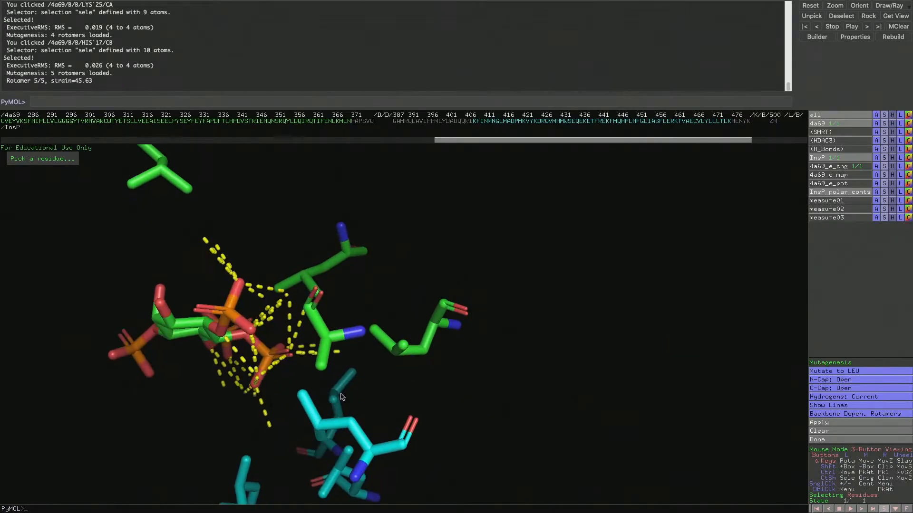
pyautogui.moveTo(340, 397); pyautogui.dragTo(339, 328, button='right')
pyautogui.moveTo(339, 328); pyautogui.dragTo(354, 309)
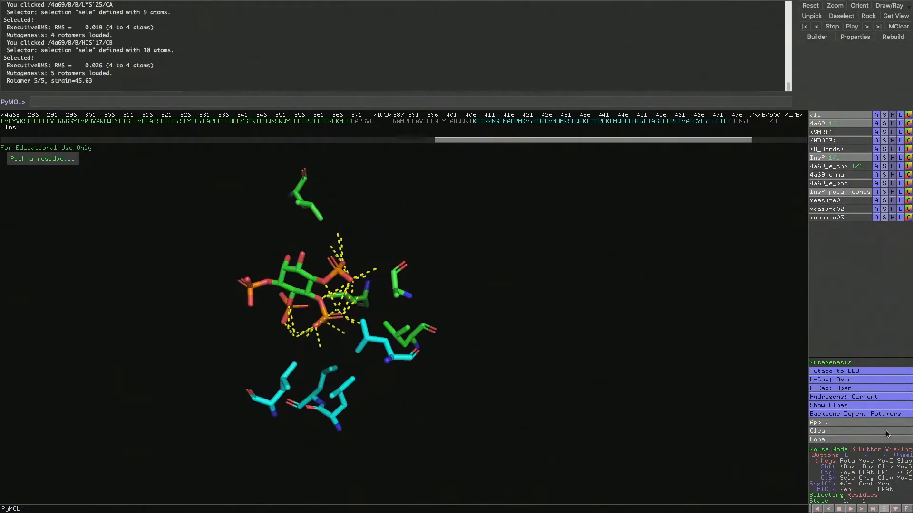
pyautogui.click(837, 440)
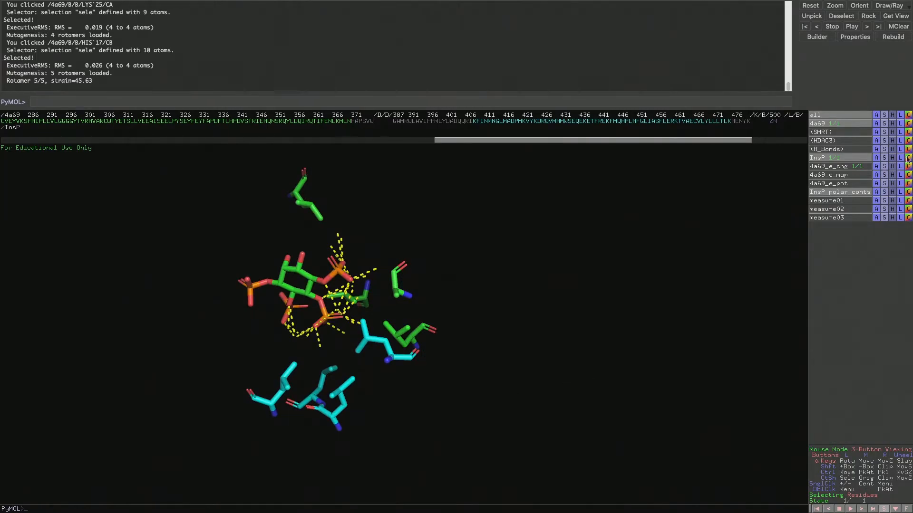
# Show the whole 4a69 object as sticks and cartoon
pyautogui.click(884, 125)
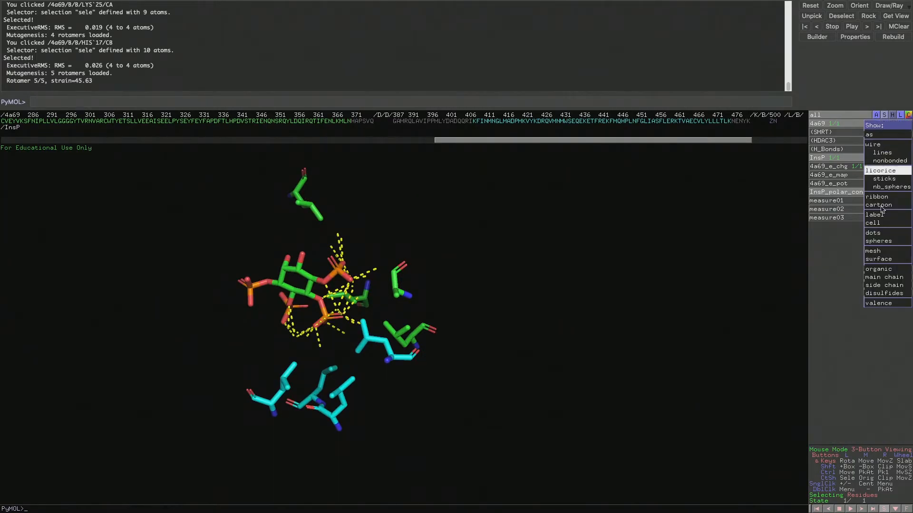
pyautogui.click(884, 178)
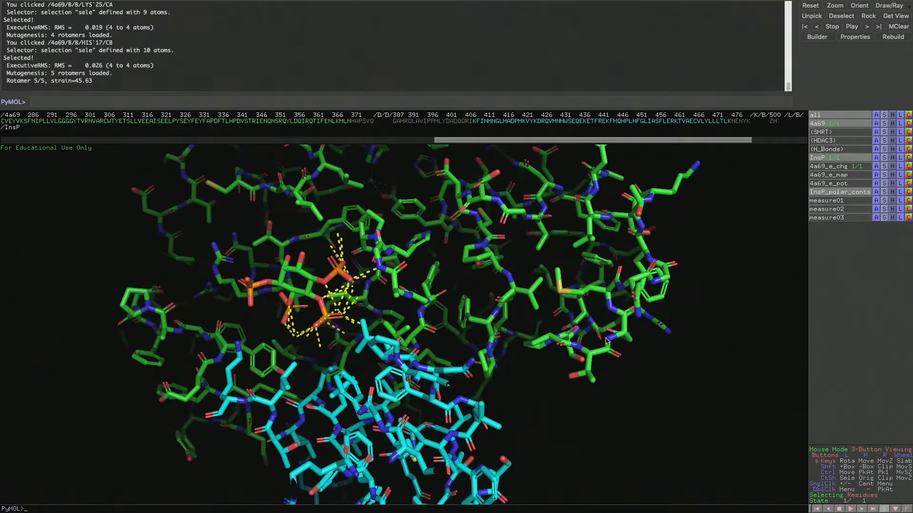
pyautogui.click(883, 123)
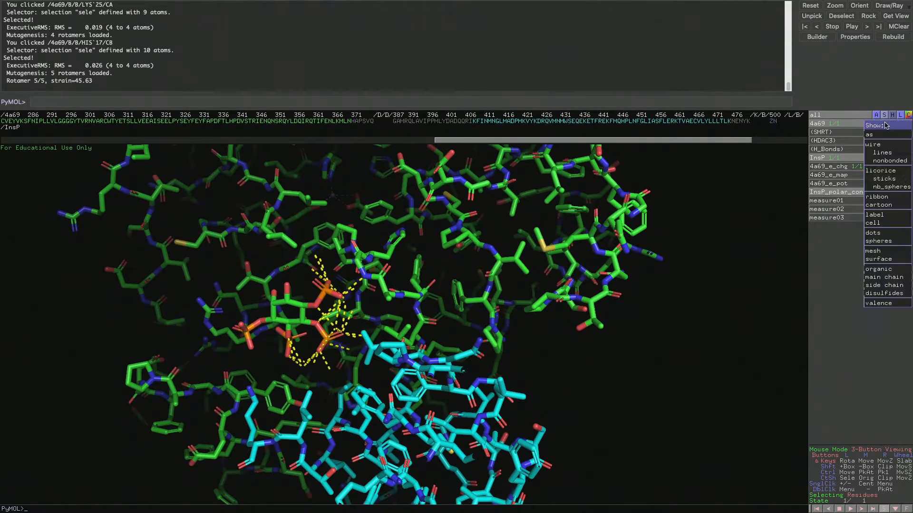
pyautogui.click(899, 207)
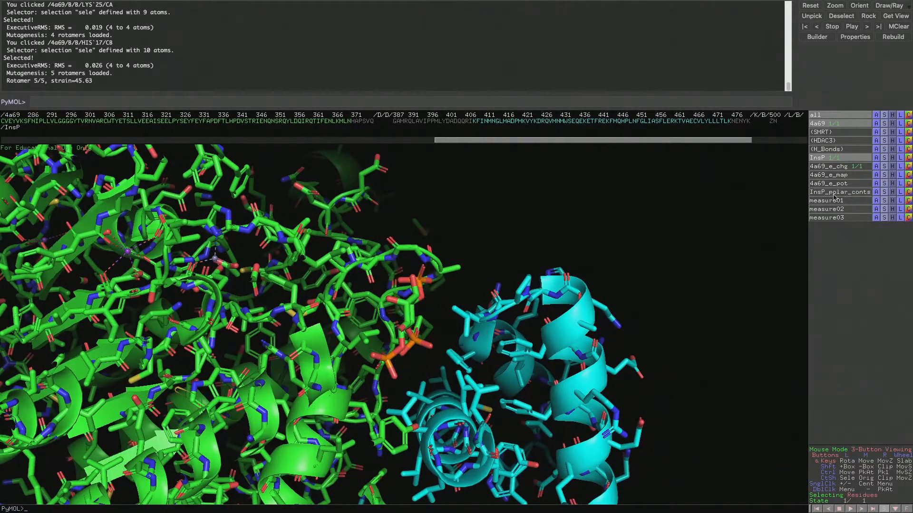
# Hide the InsP polar contacts and display the 4a69_e_chg electrostatic surface of the unmutated protein
pyautogui.click(851, 193)
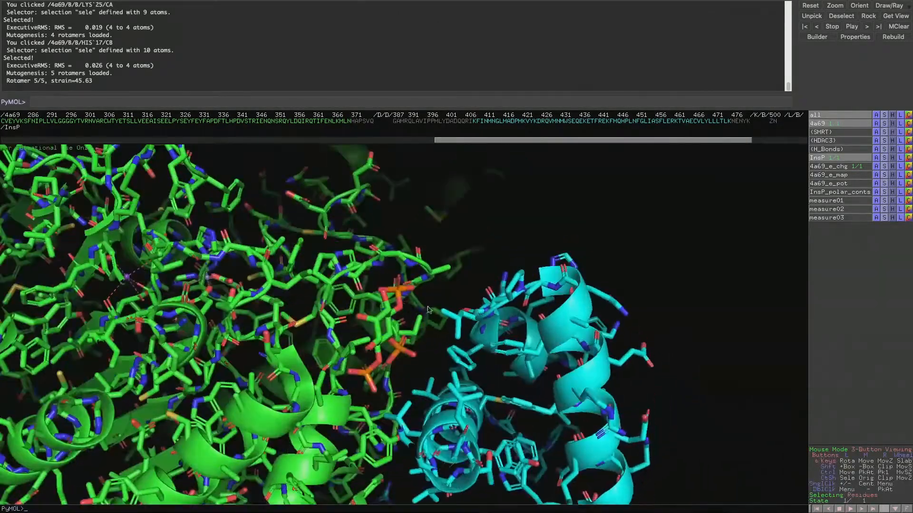
pyautogui.moveTo(459, 246); pyautogui.dragTo(440, 208)
pyautogui.moveTo(439, 207); pyautogui.dragTo(430, 157, button='right')
pyautogui.moveTo(423, 210); pyautogui.dragTo(407, 297)
pyautogui.click(837, 167)
pyautogui.moveTo(465, 303); pyautogui.dragTo(461, 404)
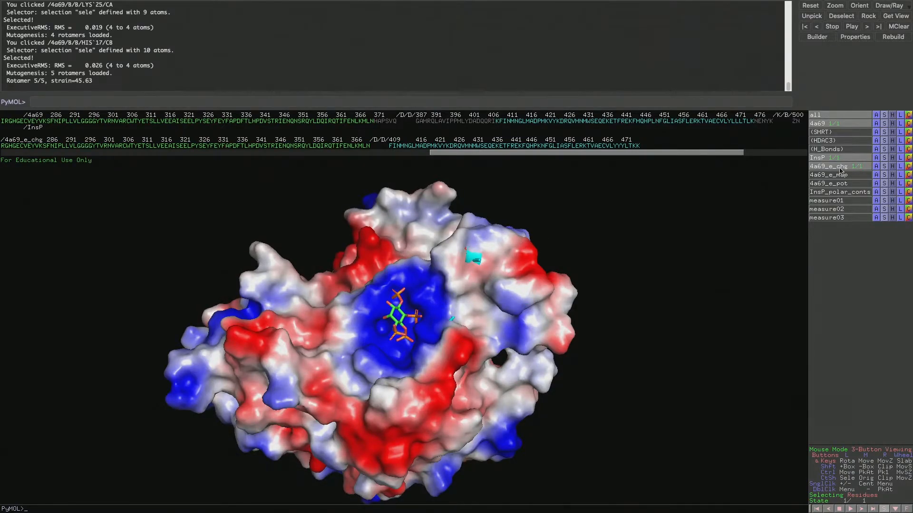
# Generate the local protein contact potential (vacuum electrostatics) for the mutated 4a69 object
pyautogui.click(878, 126)
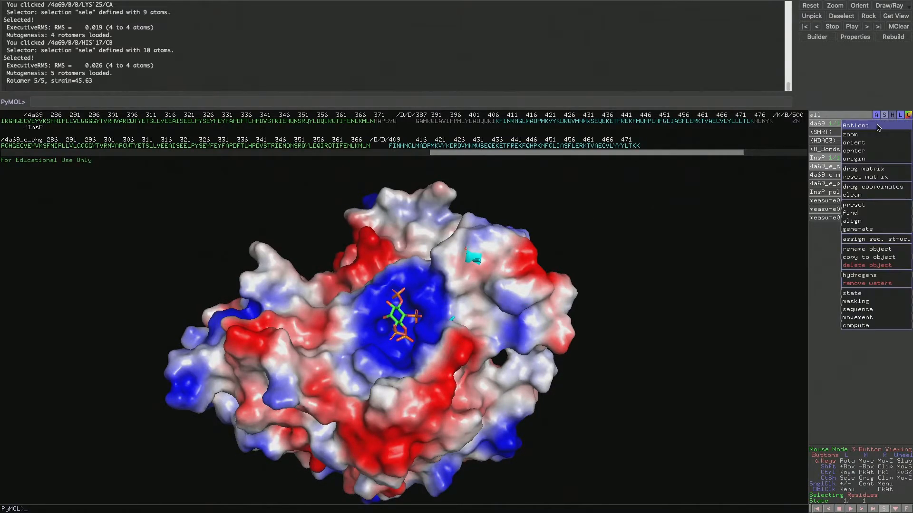
pyautogui.moveTo(868, 233)
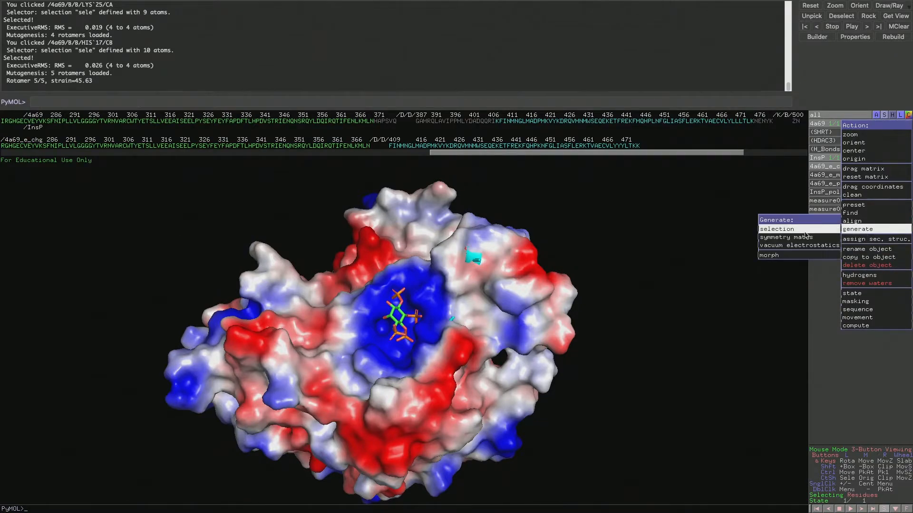
pyautogui.moveTo(803, 245)
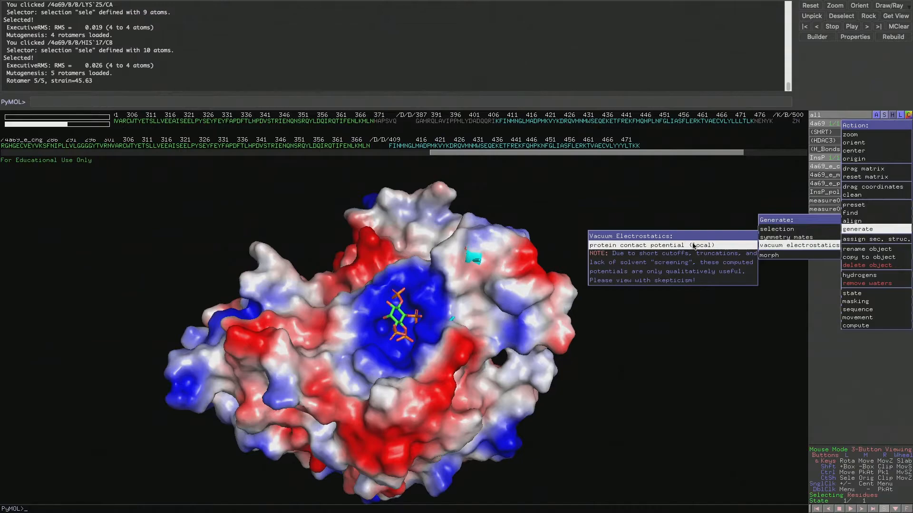
pyautogui.click(693, 246)
# Examine the charge distribution on the mutated protein's surface around the InsP binding pocket from several angles
pyautogui.moveTo(460, 331); pyautogui.dragTo(415, 302)
pyautogui.moveTo(449, 363); pyautogui.dragTo(344, 249, button='middle')
pyautogui.moveTo(344, 249); pyautogui.dragTo(384, 256)
pyautogui.moveTo(385, 226); pyautogui.dragTo(414, 306, button='middle')
pyautogui.moveTo(414, 307); pyautogui.dragTo(425, 336, button='right')
pyautogui.moveTo(426, 337); pyautogui.dragTo(439, 275)
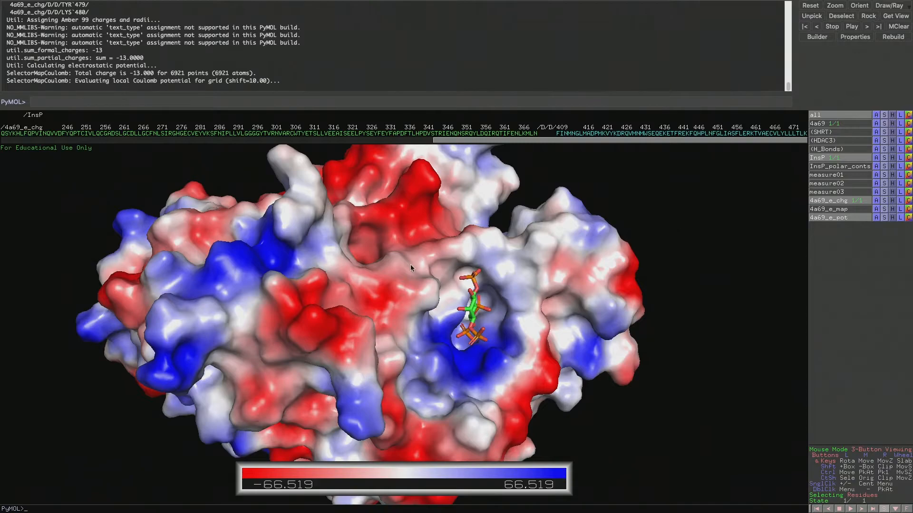
pyautogui.moveTo(448, 269); pyautogui.dragTo(416, 327)
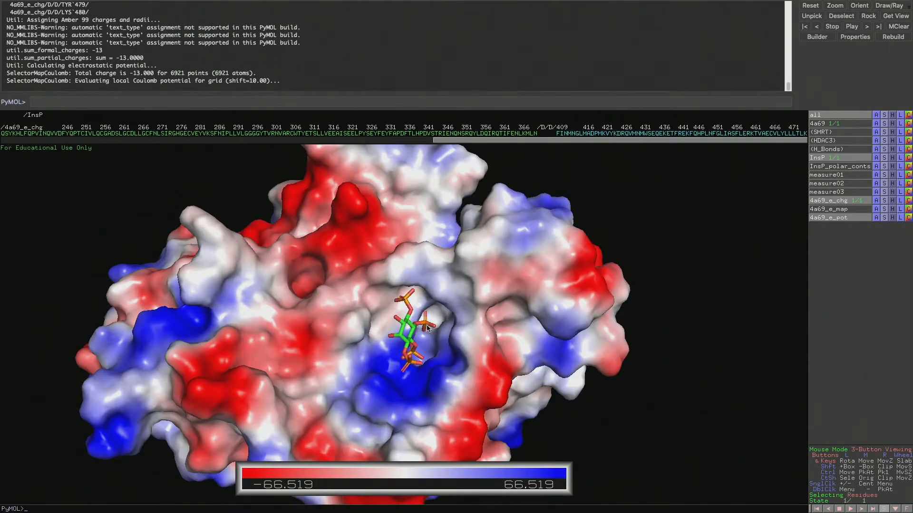
pyautogui.moveTo(447, 358); pyautogui.dragTo(409, 364, button='right')
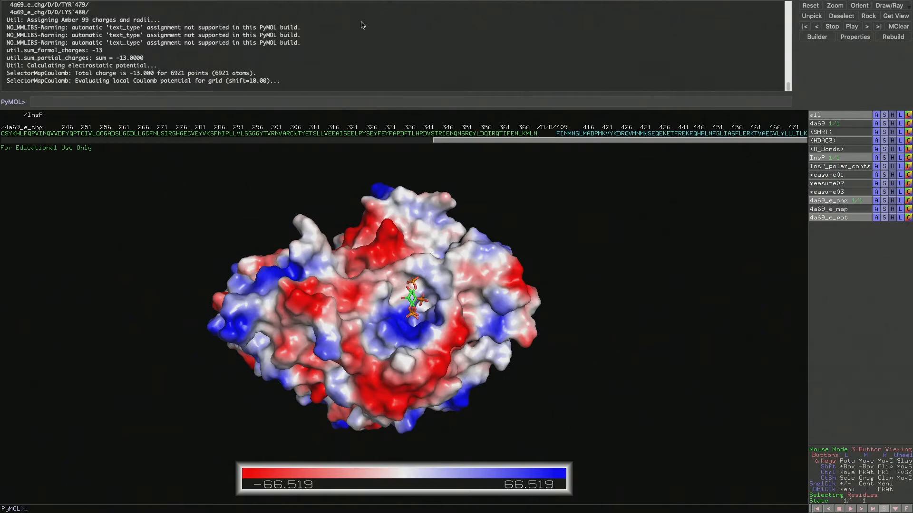
pyautogui.moveTo(343, 1)
pyautogui.click(277, 5)
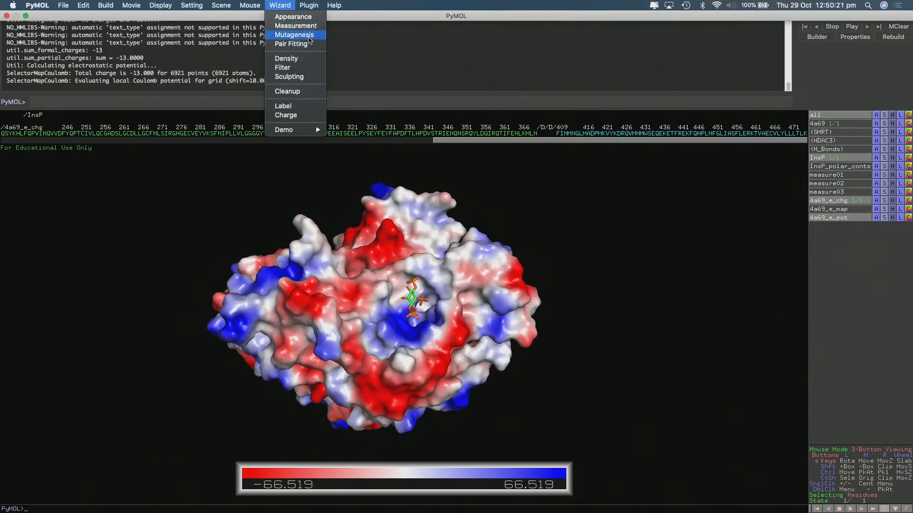
pyautogui.click(288, 201)
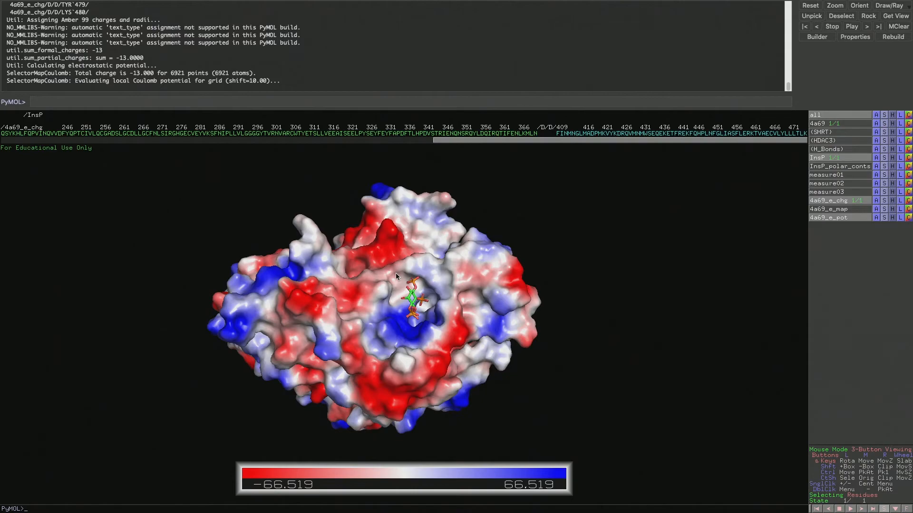
pyautogui.moveTo(439, 280); pyautogui.dragTo(448, 338, button='right')
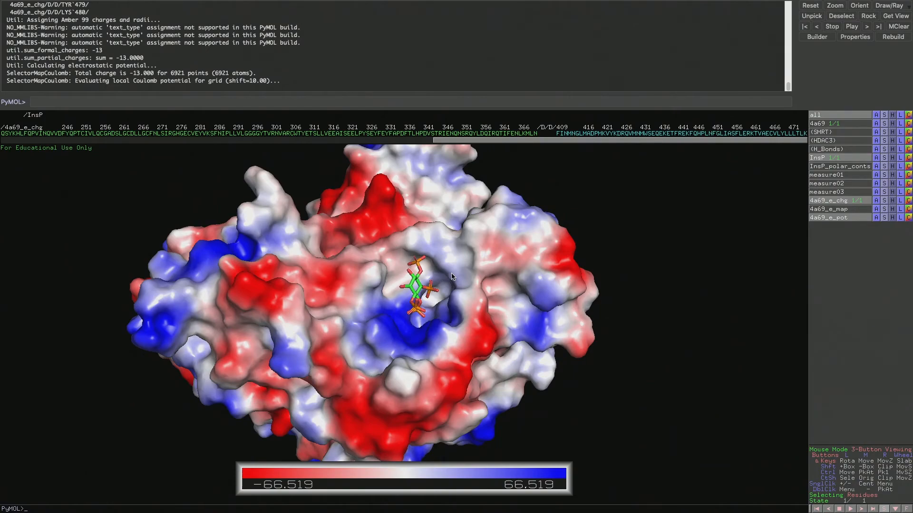
pyautogui.moveTo(452, 277); pyautogui.dragTo(401, 294, button='right')
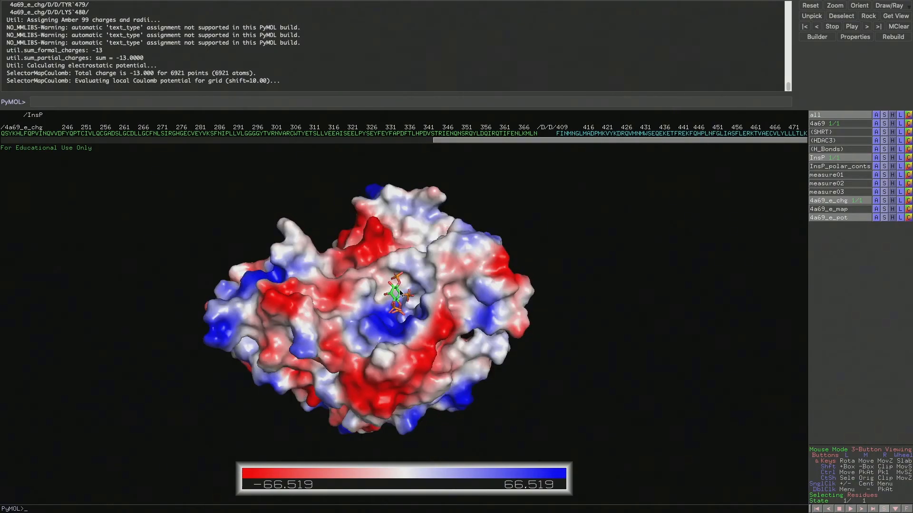
pyautogui.moveTo(400, 293)
pyautogui.mouseDown()
pyautogui.moveTo(412, 311)
pyautogui.moveTo(389, 320)
pyautogui.moveTo(397, 287)
pyautogui.mouseUp()
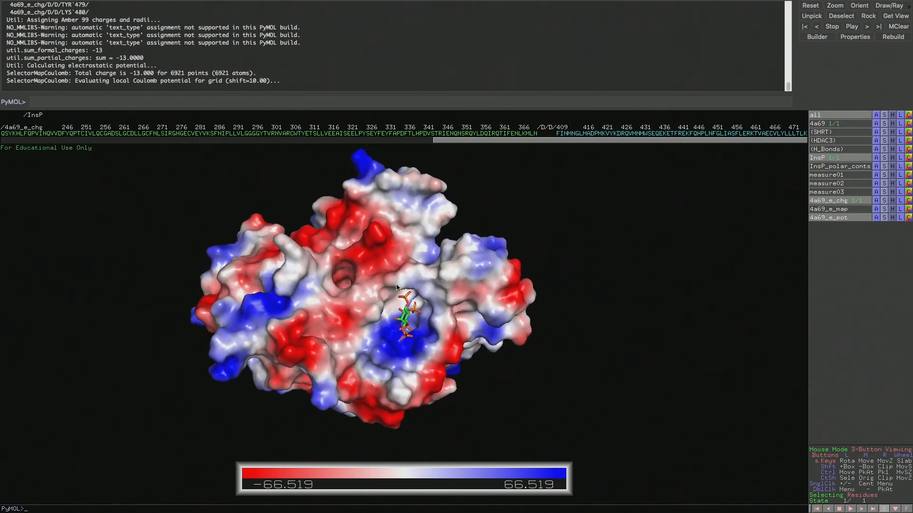